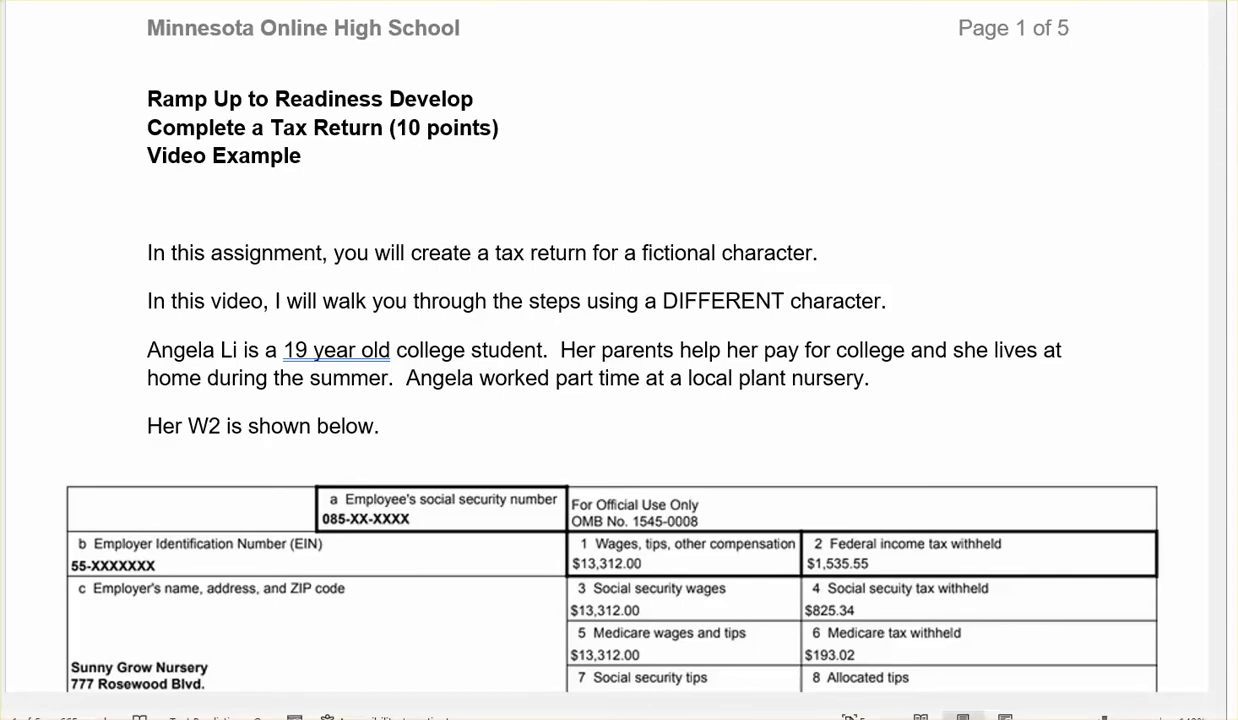
Read through the assignment's W-2 and filing instructions, and switch to the blank 2021 Form 1040
scroll(619, 360, "down", 3)
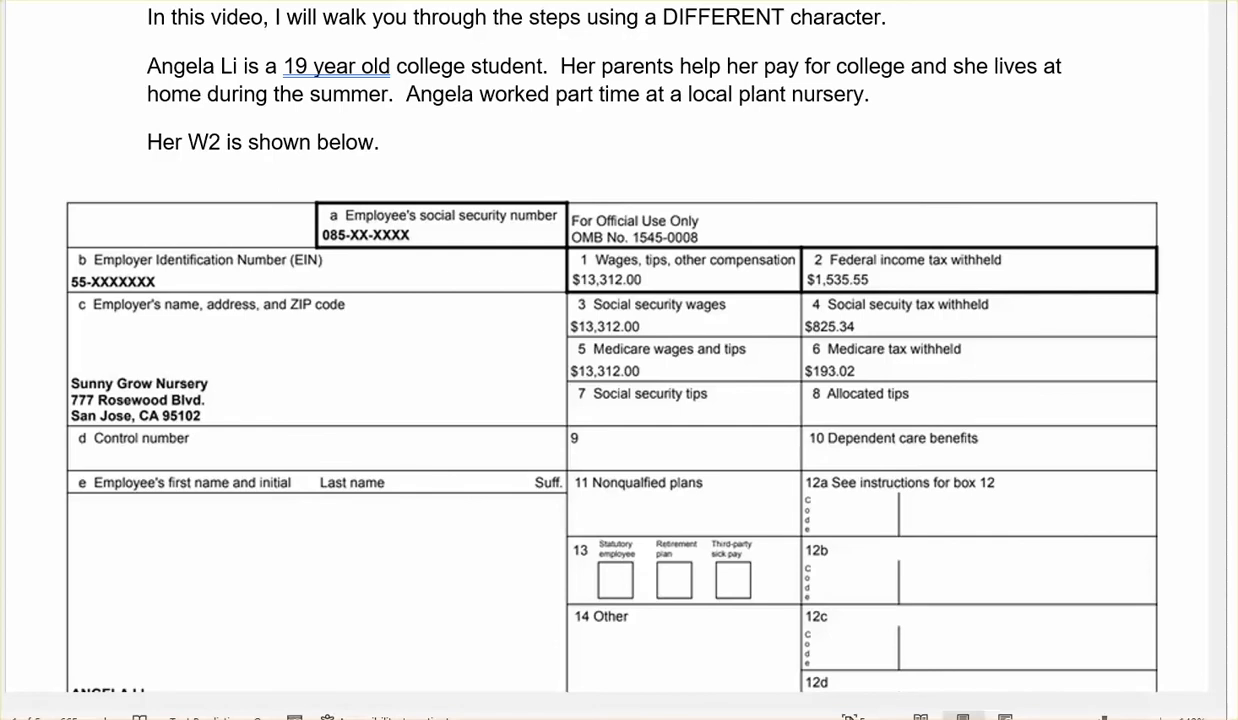
scroll(617, 380, "down", 8)
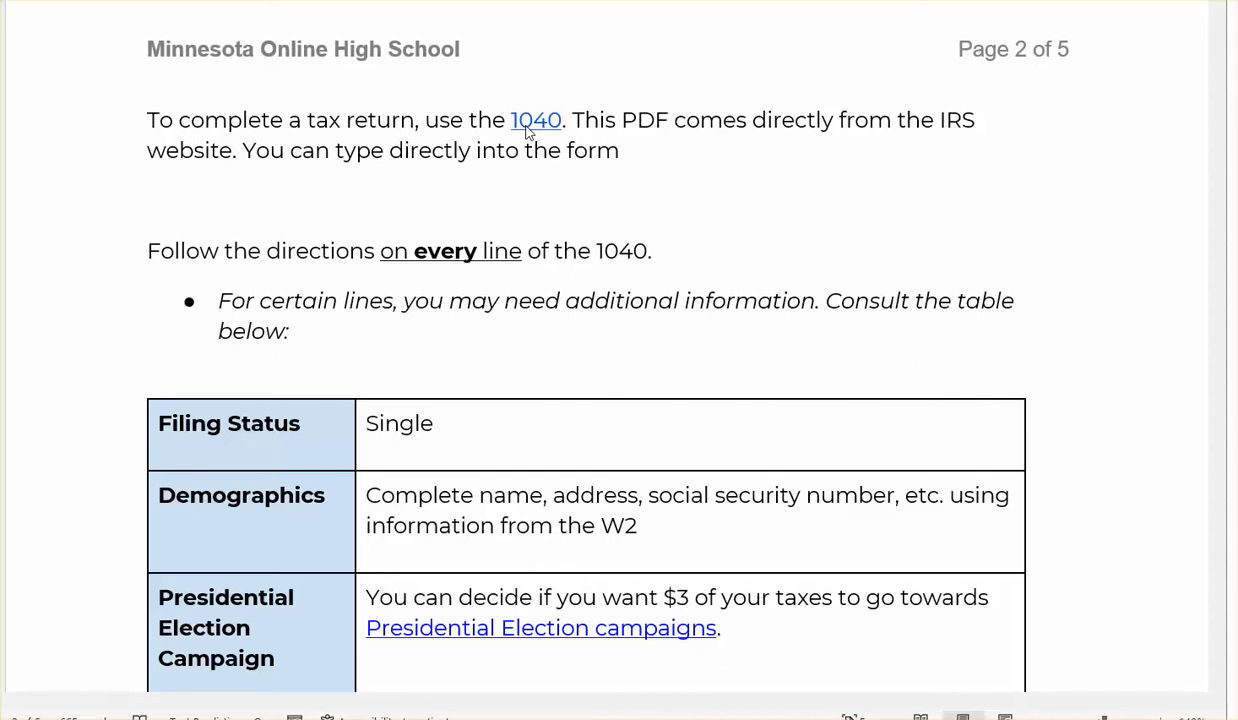
left_click(410, 1)
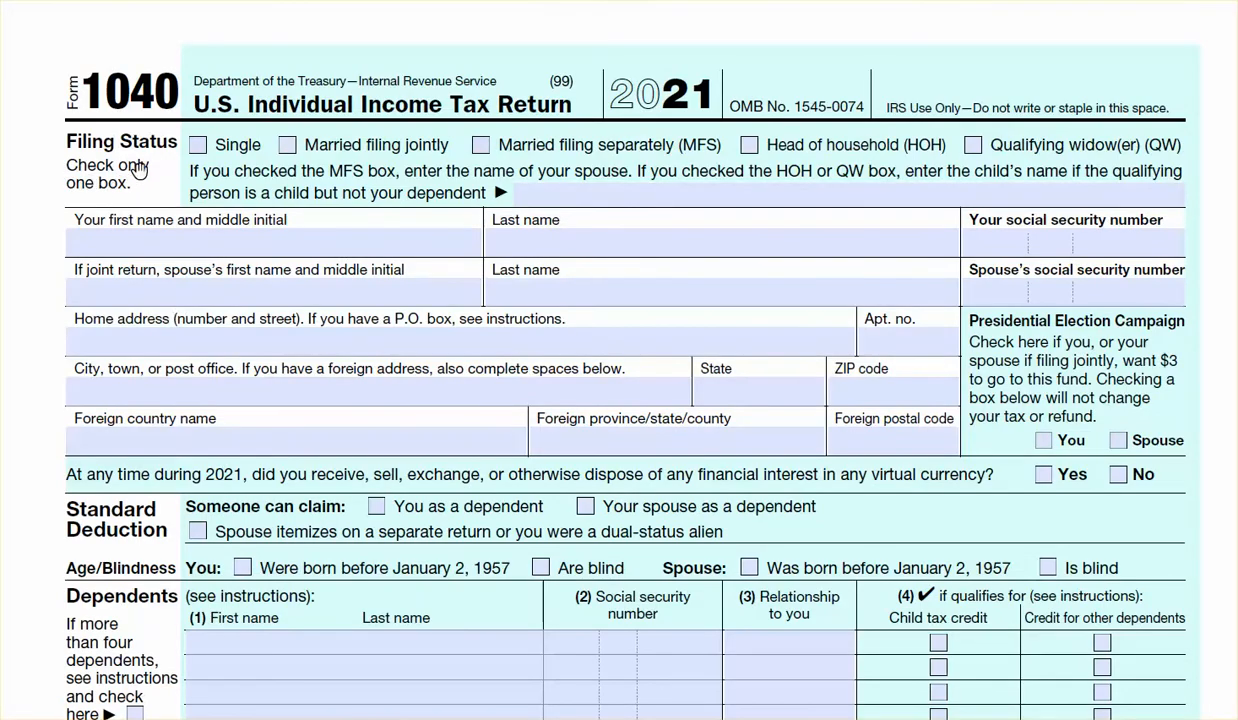
Check Single, fill in the taxpayer's identity and address fields, and check You for the election campaign, No for virtual currency and You as a dependent
left_click(198, 147)
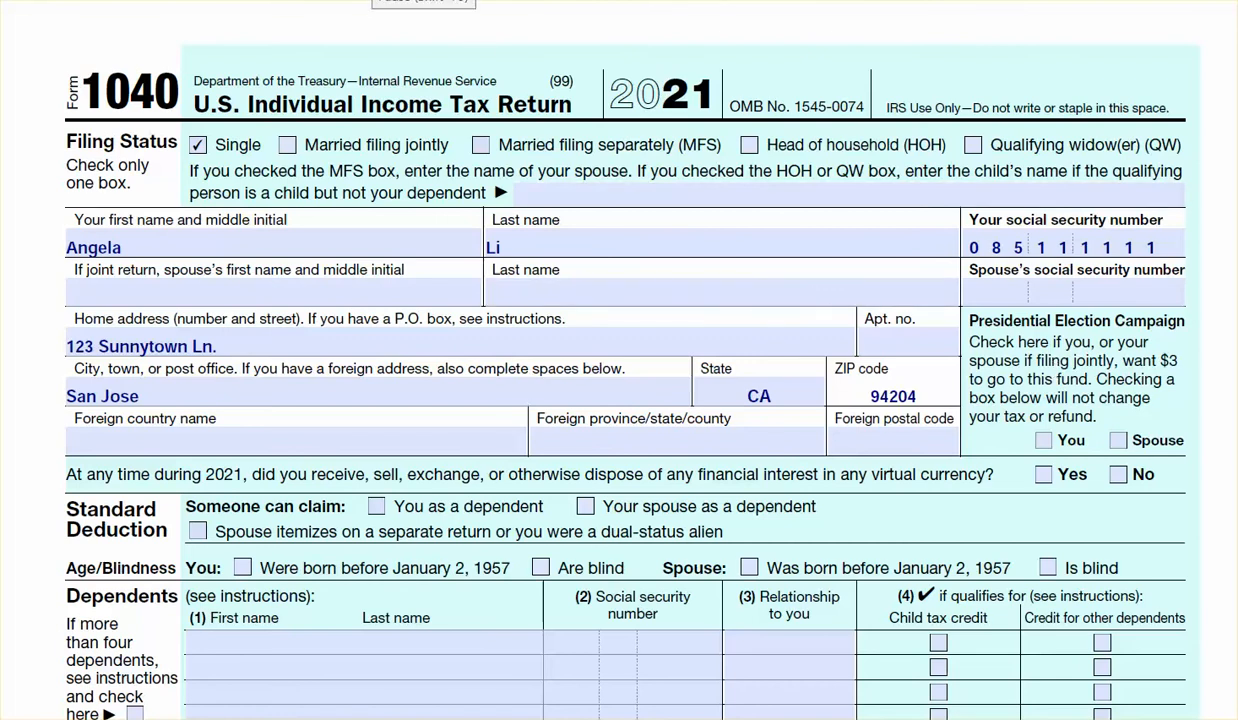
left_click(1043, 440)
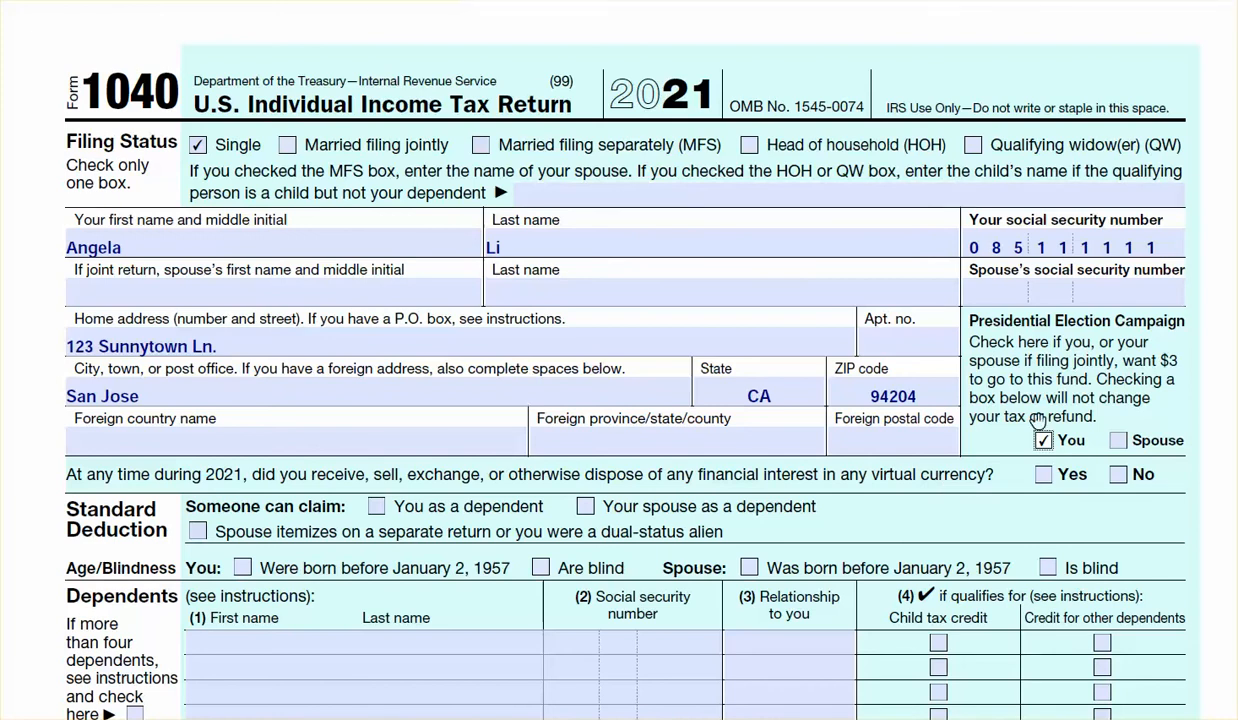
left_click(1118, 475)
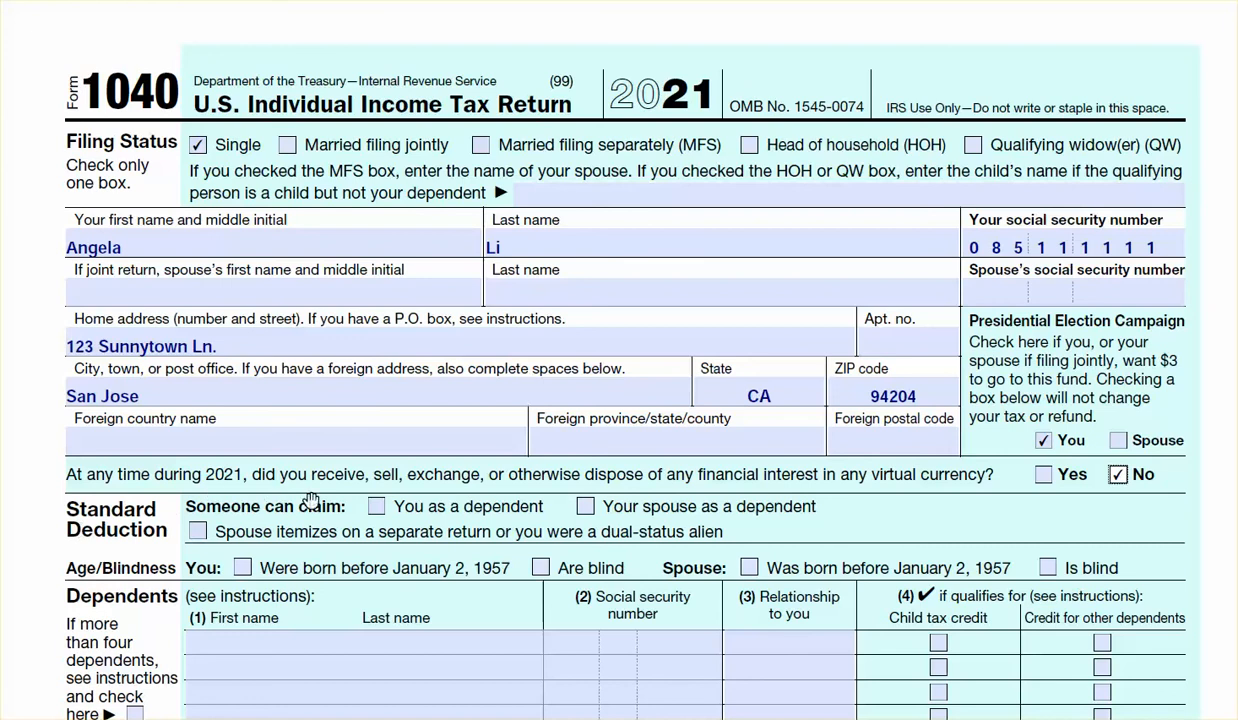
left_click(375, 507)
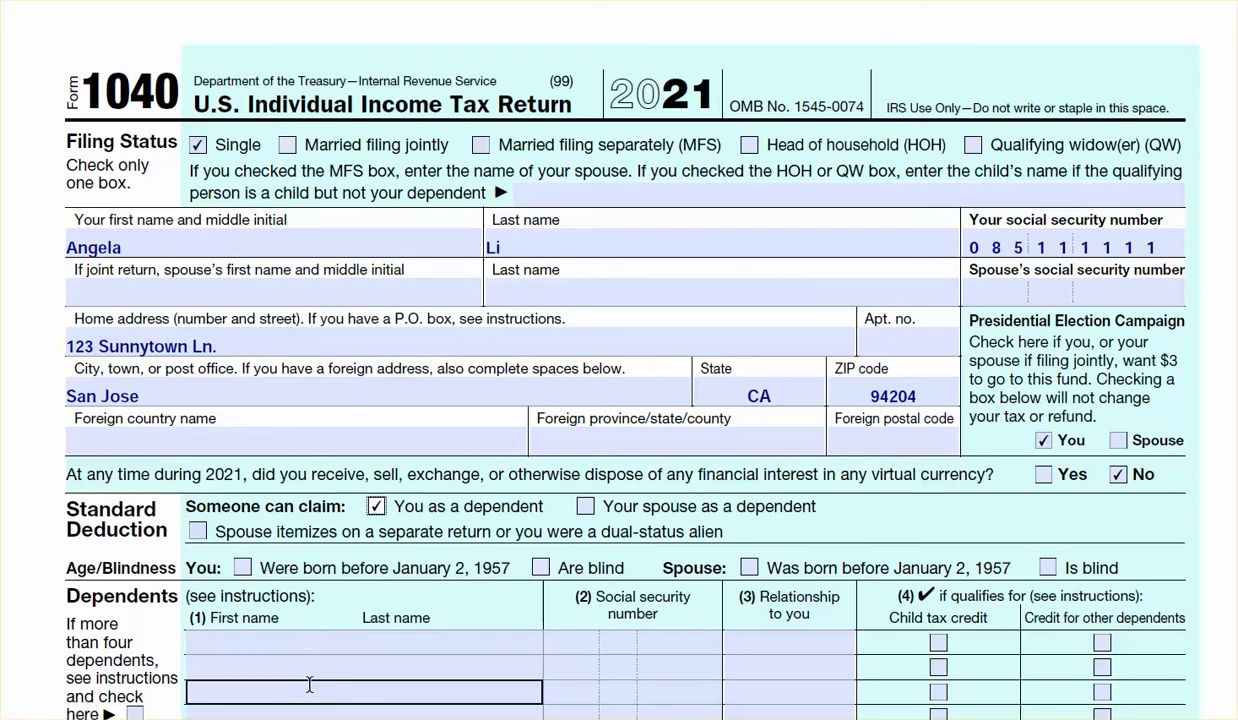
Enter 13312 on lines 1, 9 and 11, 0 on lines 2b through 8 and 10, and 12550 on line 12a
scroll(310, 684, "down", 6)
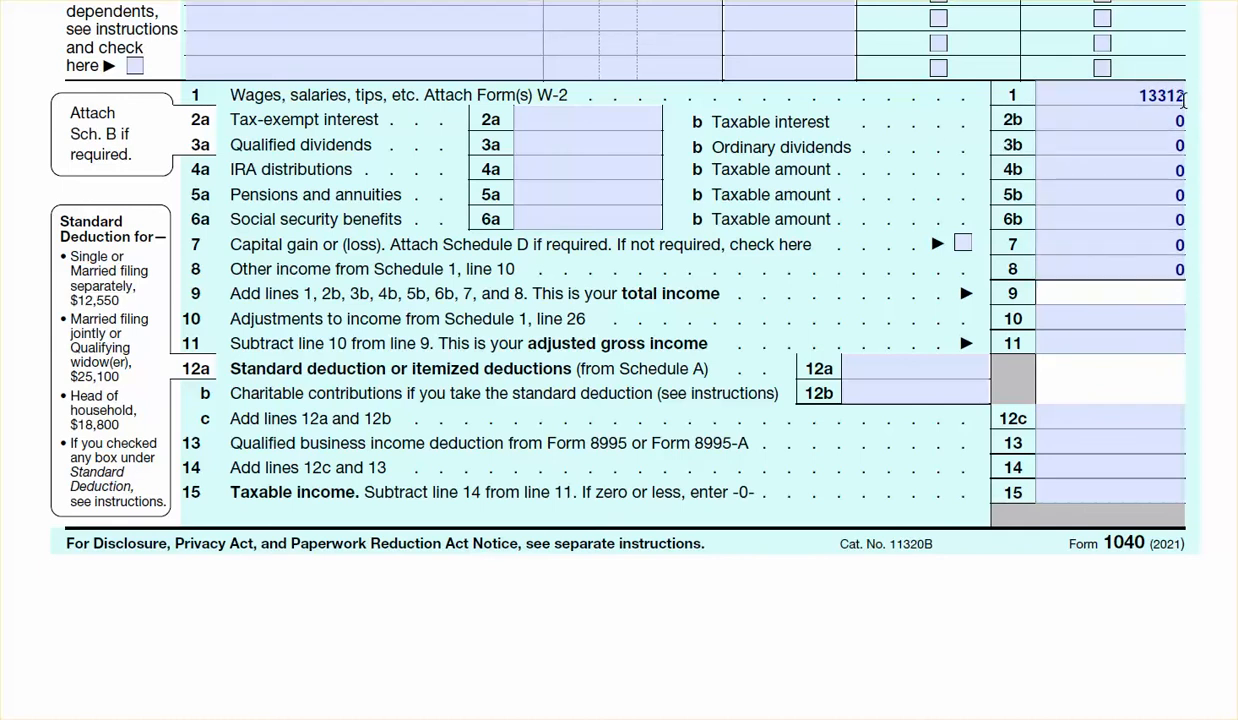
key("Tab")
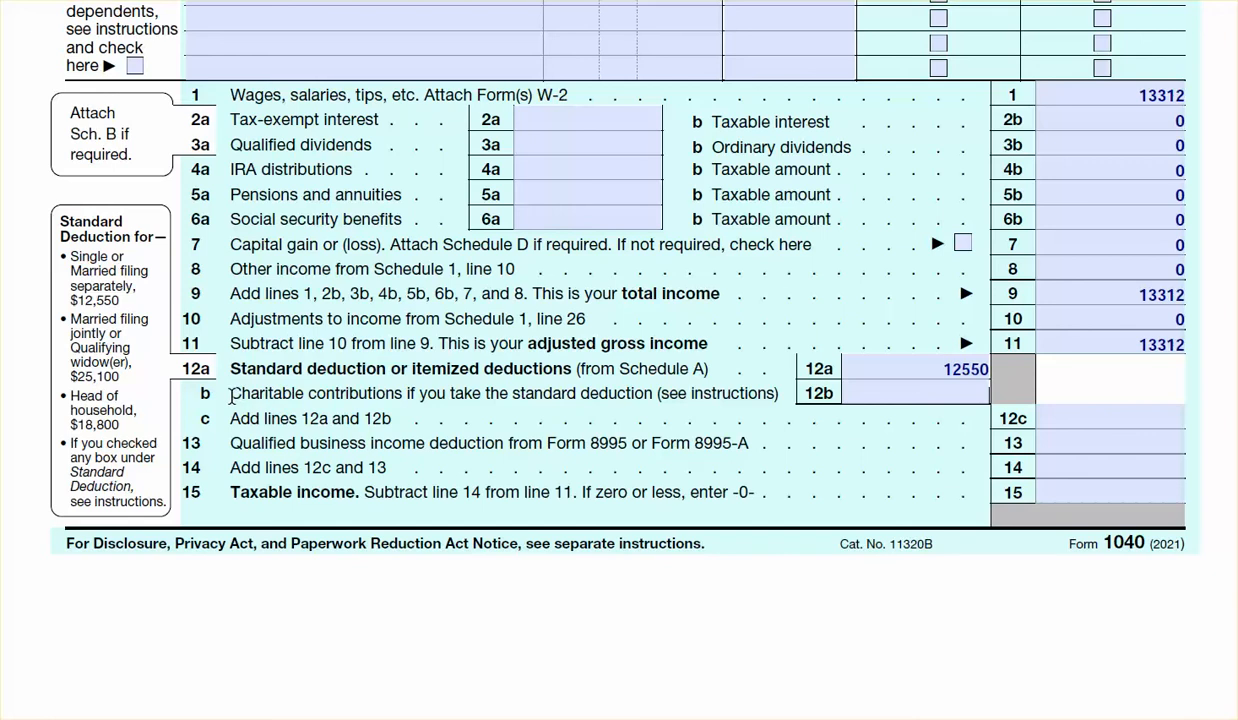
Enter 0 on line 12b, 12550 on line 12c, and 0 on lines 13 and 14
left_click(969, 393)
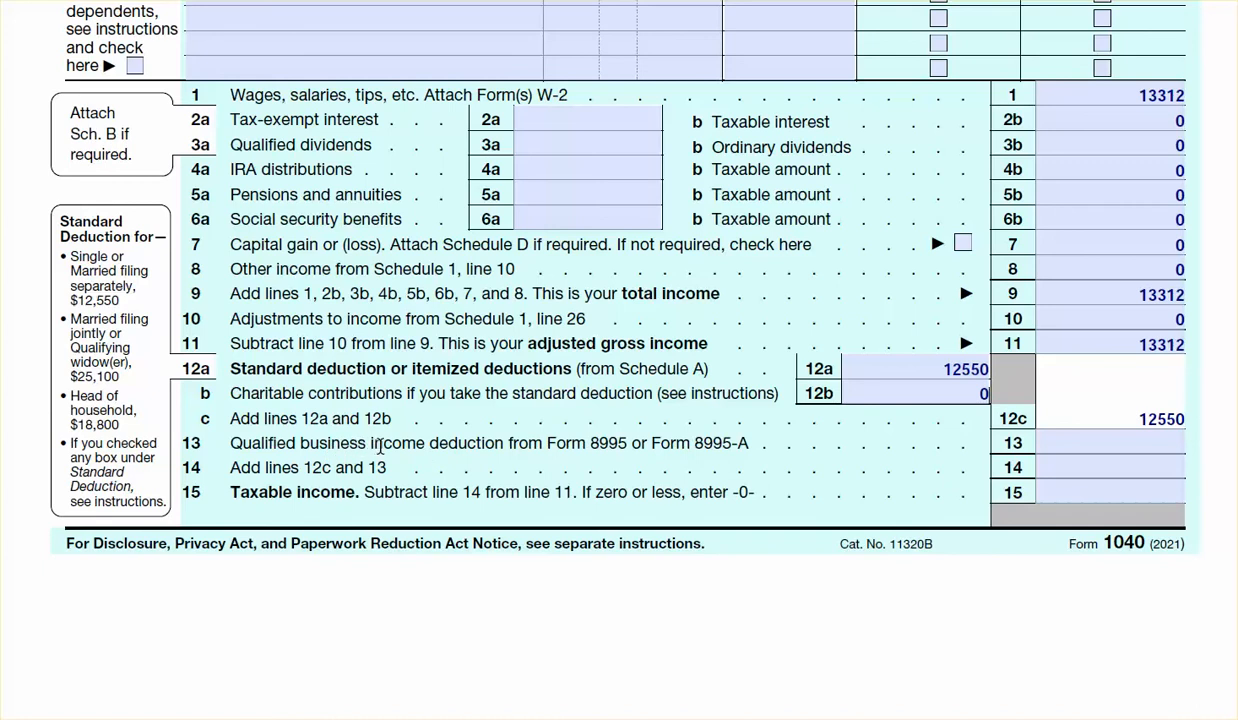
key("Tab")
type("0")
key("Tab")
type("0")
key("Tab")
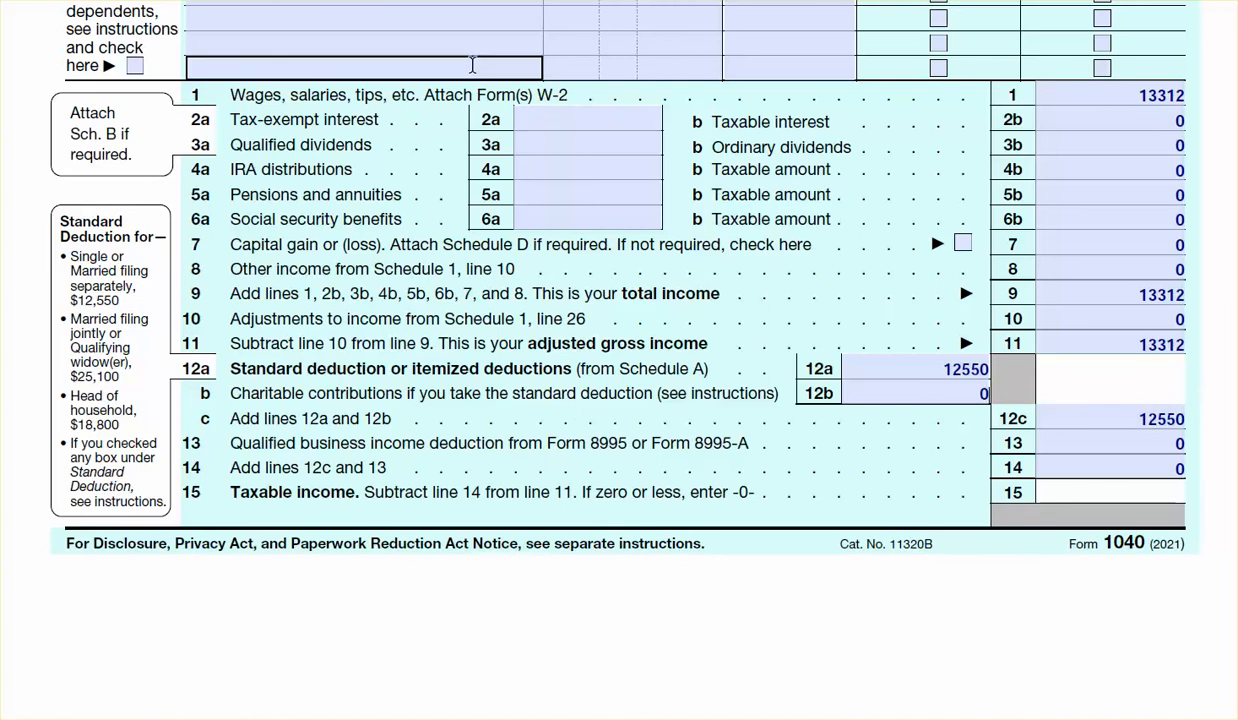
Calculate the taxable income for line 15 in the Calculator by subtracting 12550 from 13312
key("alt+Tab")
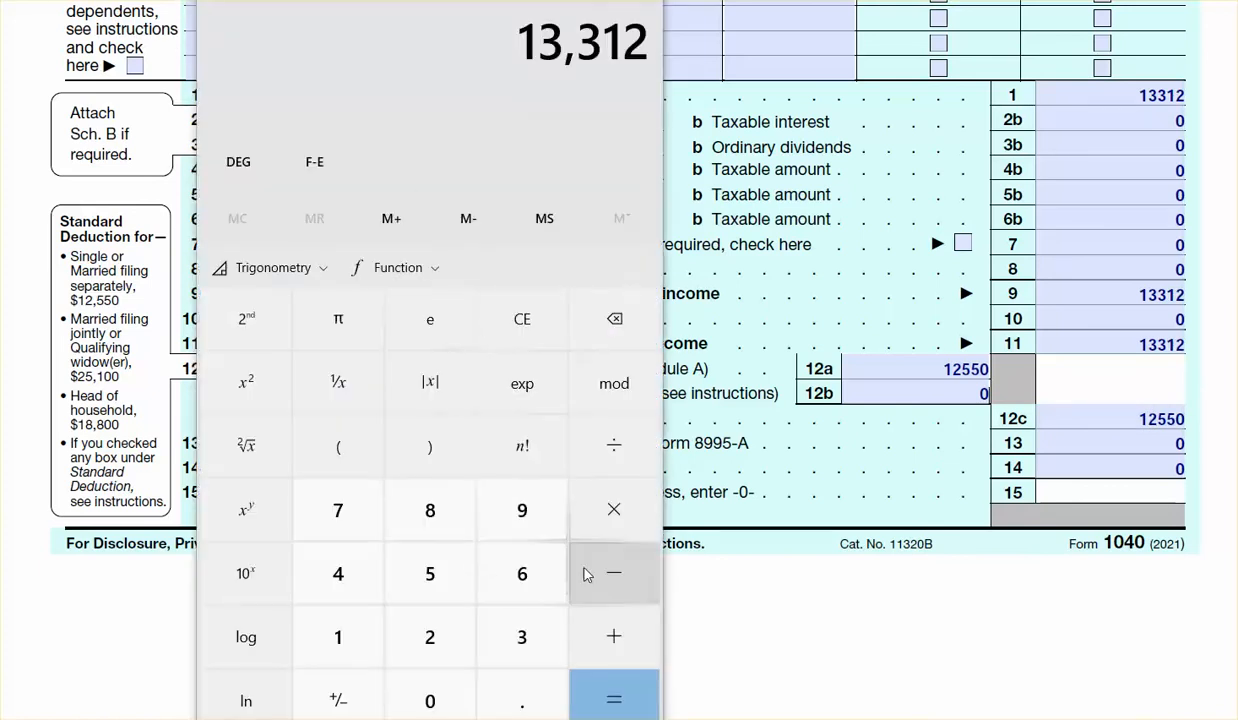
left_click(614, 580)
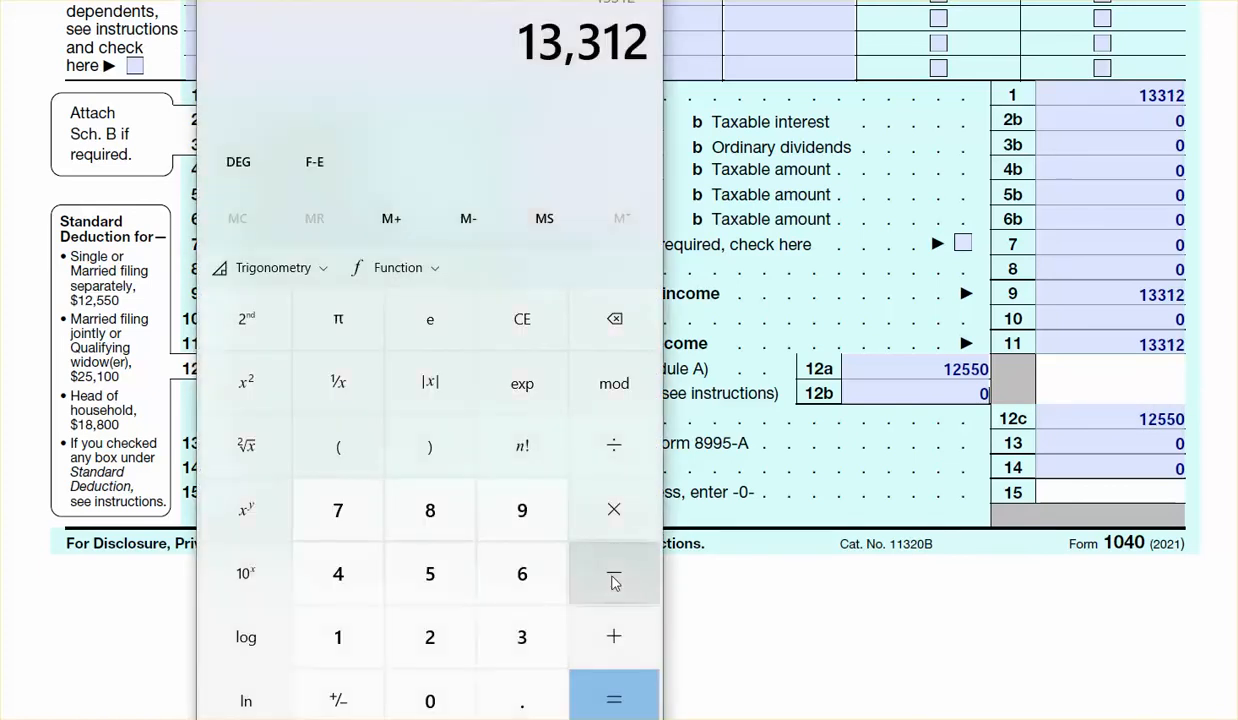
left_click(345, 632)
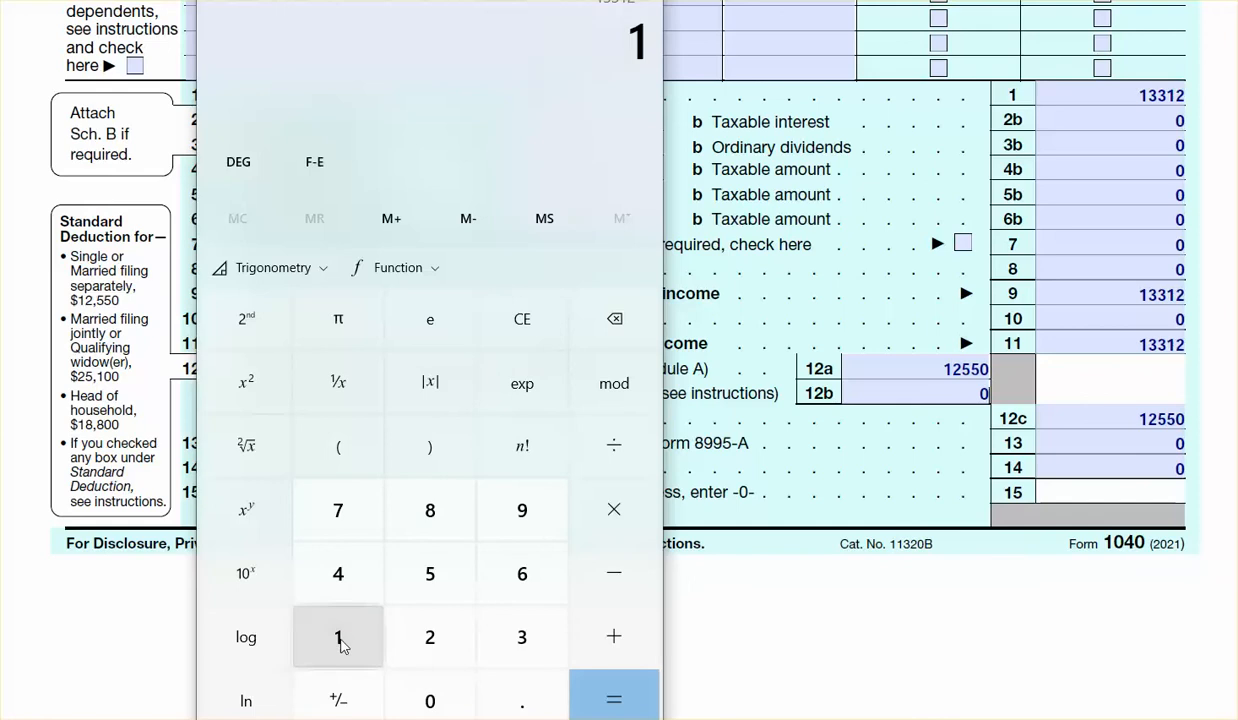
left_click(432, 645)
double_click(432, 580)
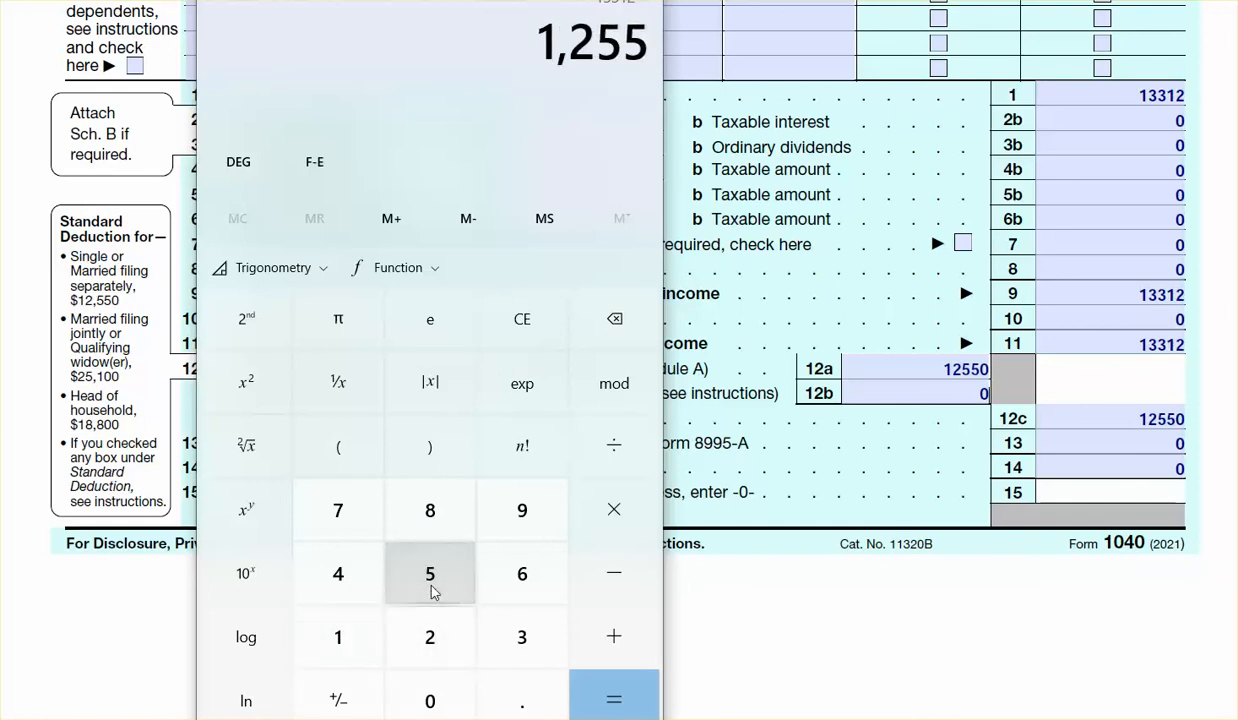
left_click(430, 700)
left_click(610, 700)
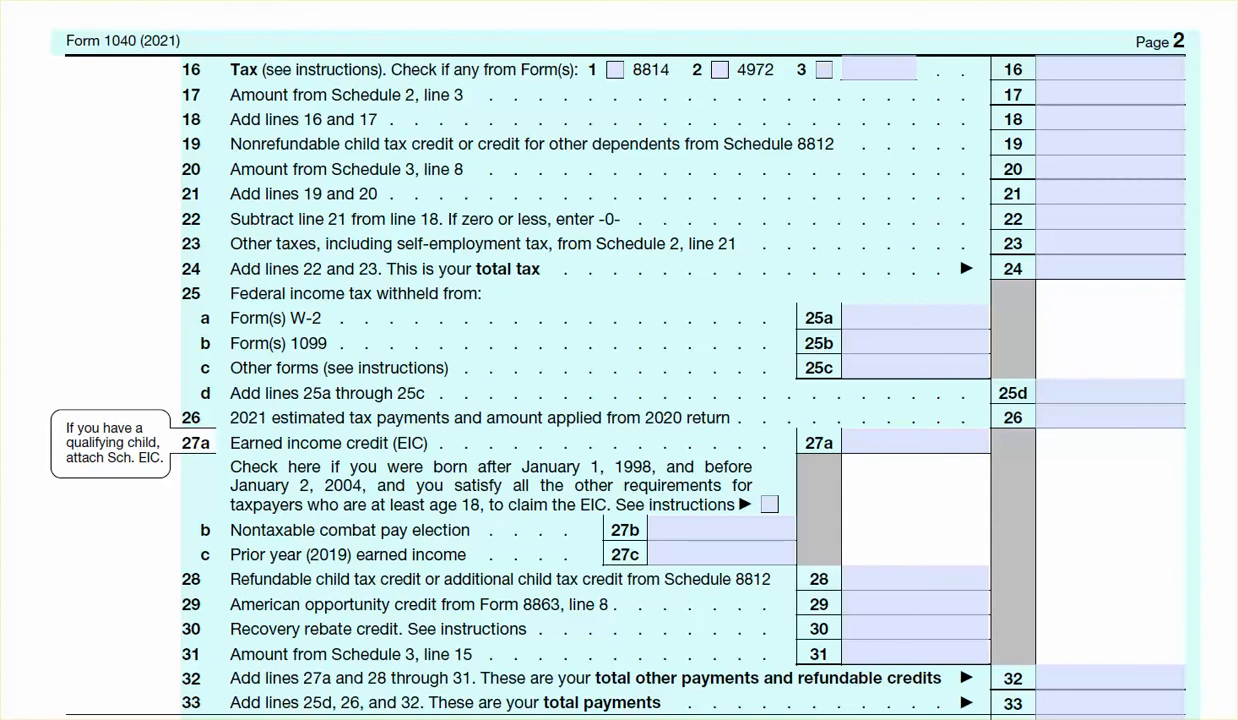
Look up the Single tax for income from 750 to 775 in the IRS tax table and enter 76 on line 16
key("alt+Tab")
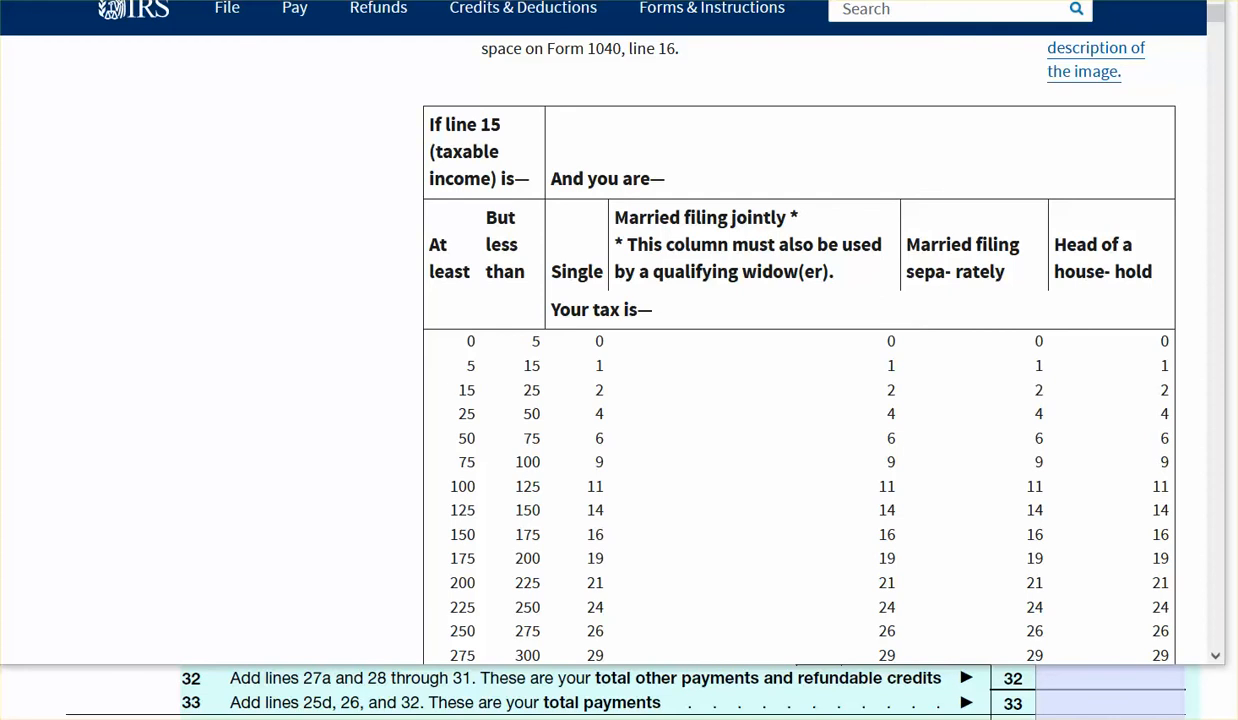
scroll(800, 380, "down", 9)
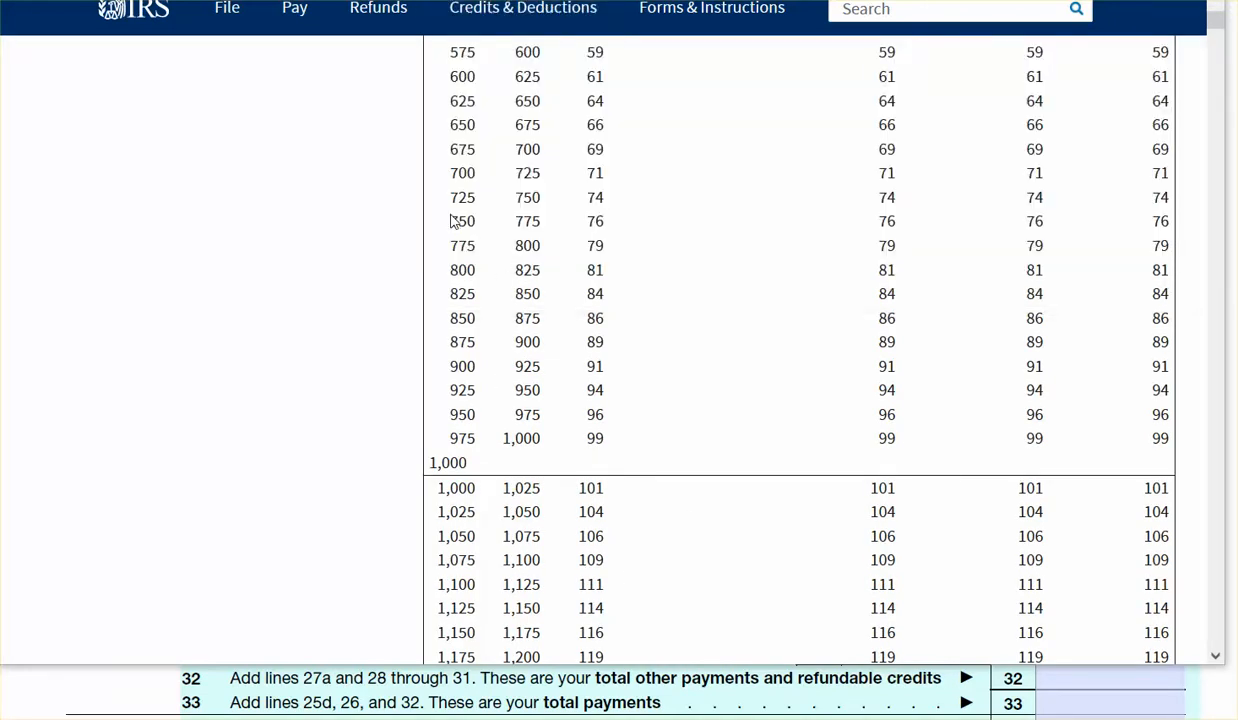
left_click_drag(449, 221, 541, 221)
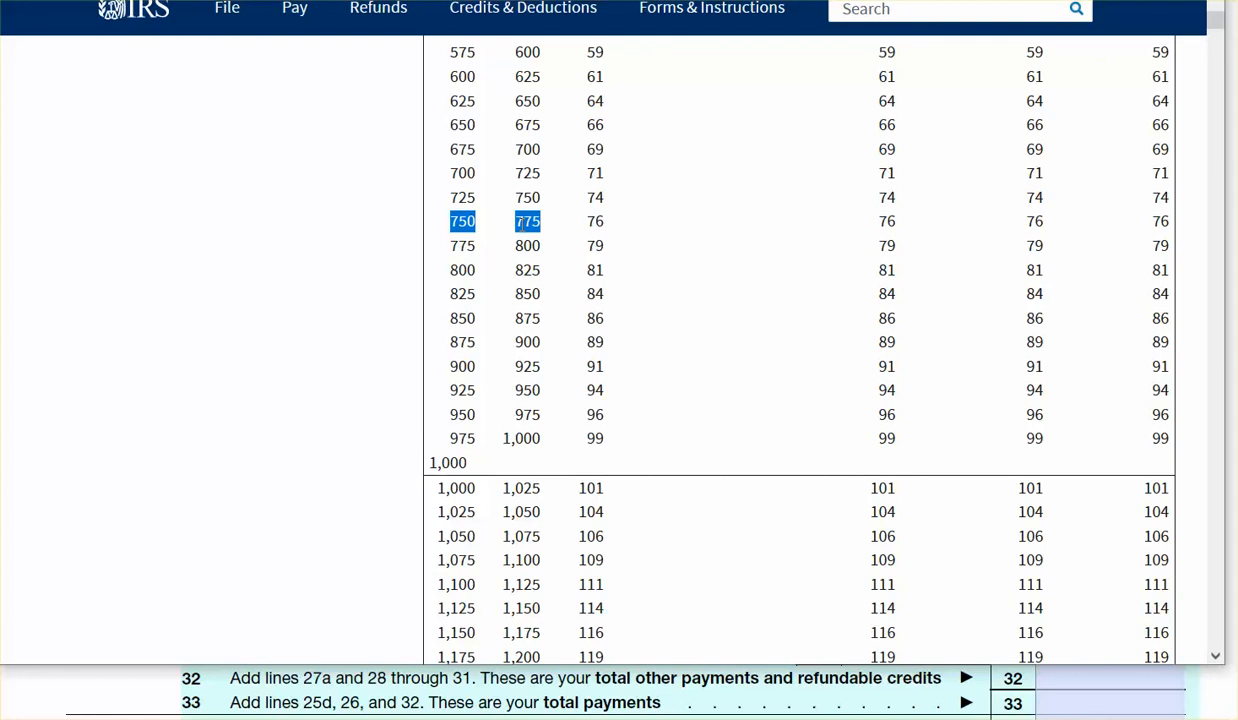
scroll(800, 350, "up", 9)
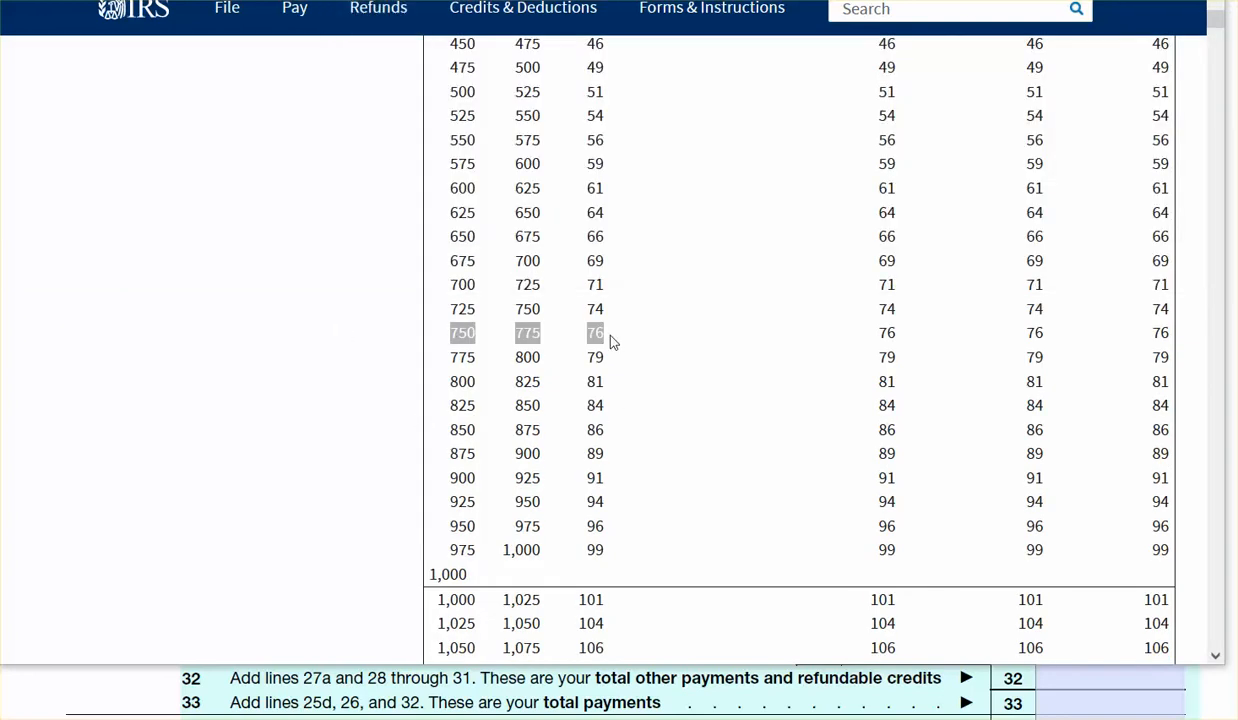
left_click(613, 342)
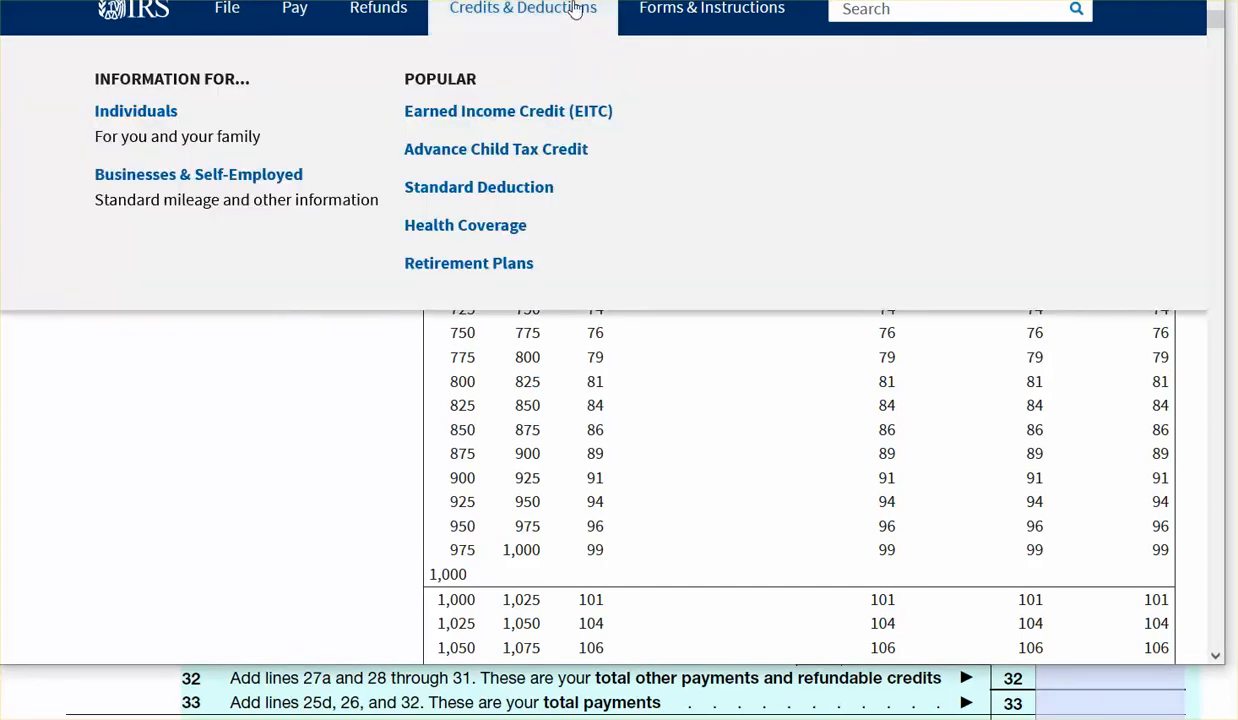
mouse_move(740, 14)
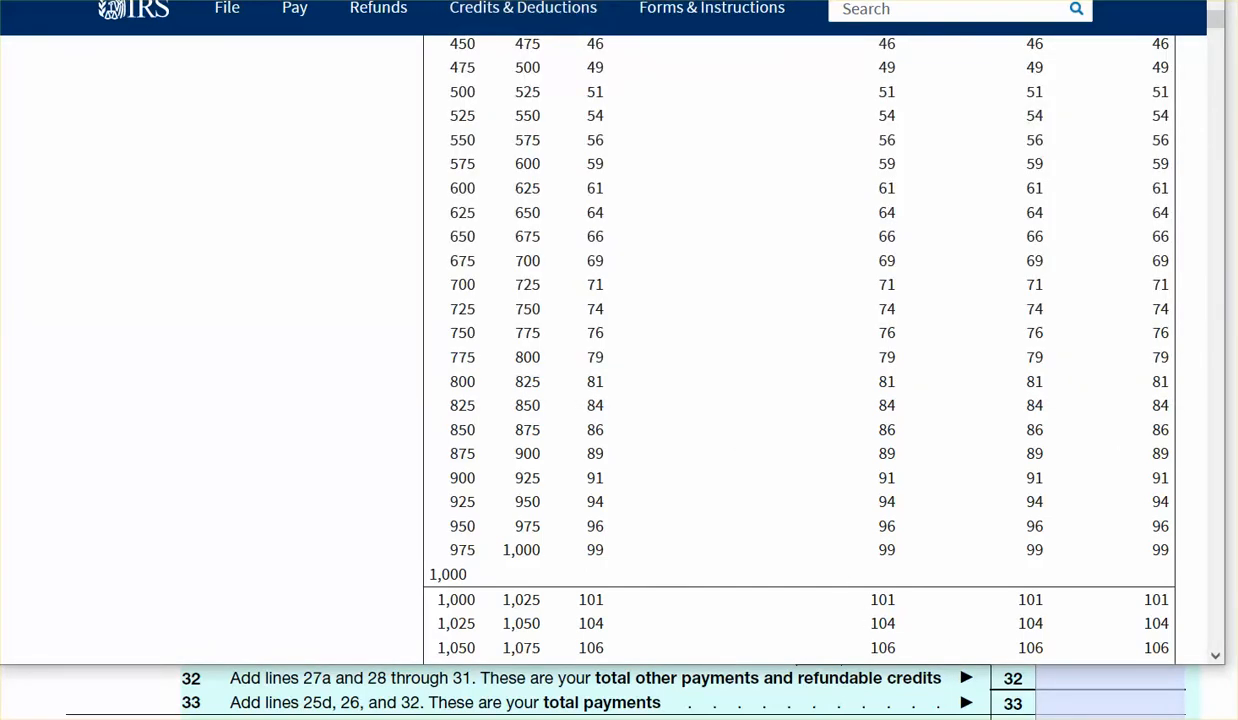
left_click(1105, 0)
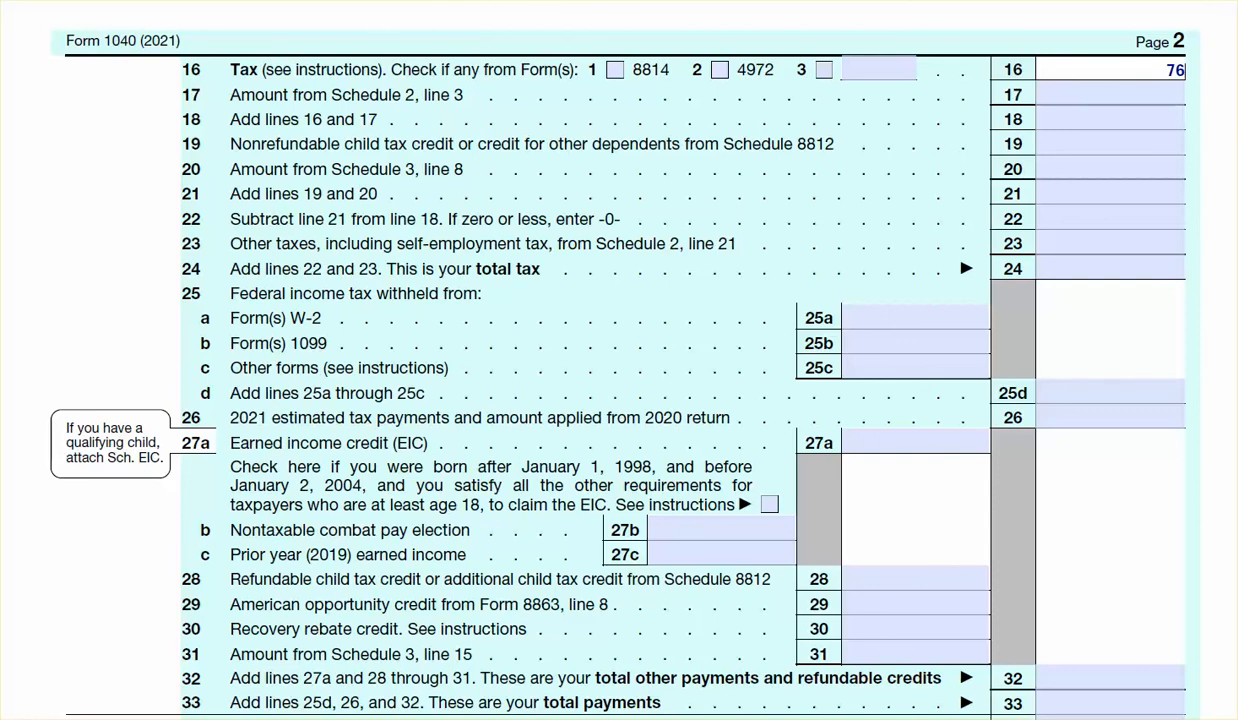
Enter 0 on each of lines 17 through 23 of the form's second page
key("Tab")
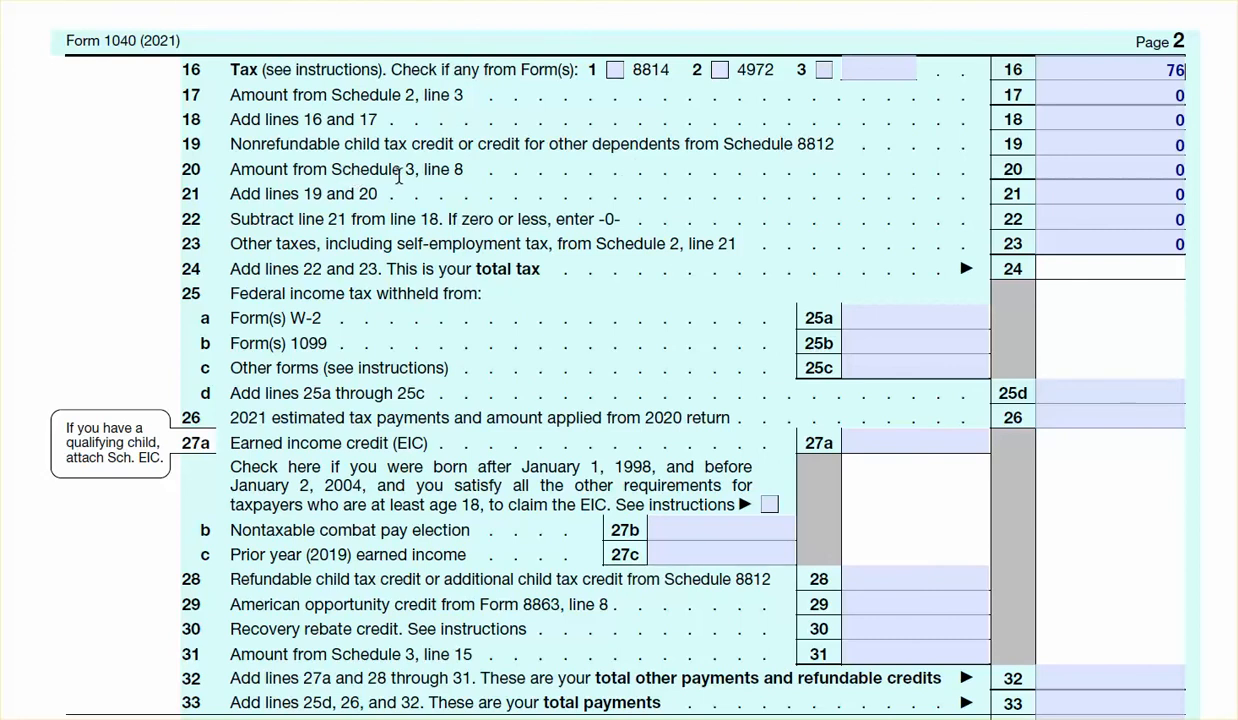
left_click(1135, 97)
left_click(1140, 119)
left_click(1145, 144)
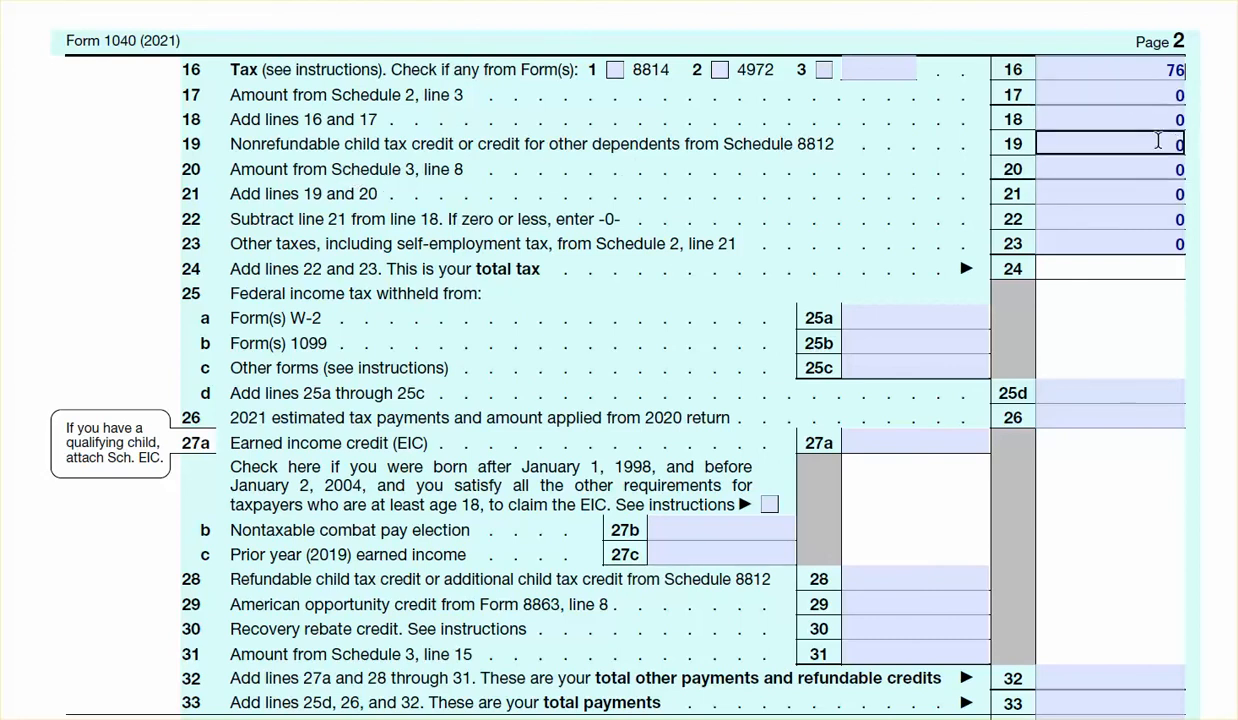
left_click(1150, 169)
left_click(1150, 194)
left_click(1135, 219)
left_click(1130, 244)
Enter 76 as total tax on line 24, 1535.55 on lines 25a and 25d, and 0 on lines 25b and 25c
left_click(1117, 267)
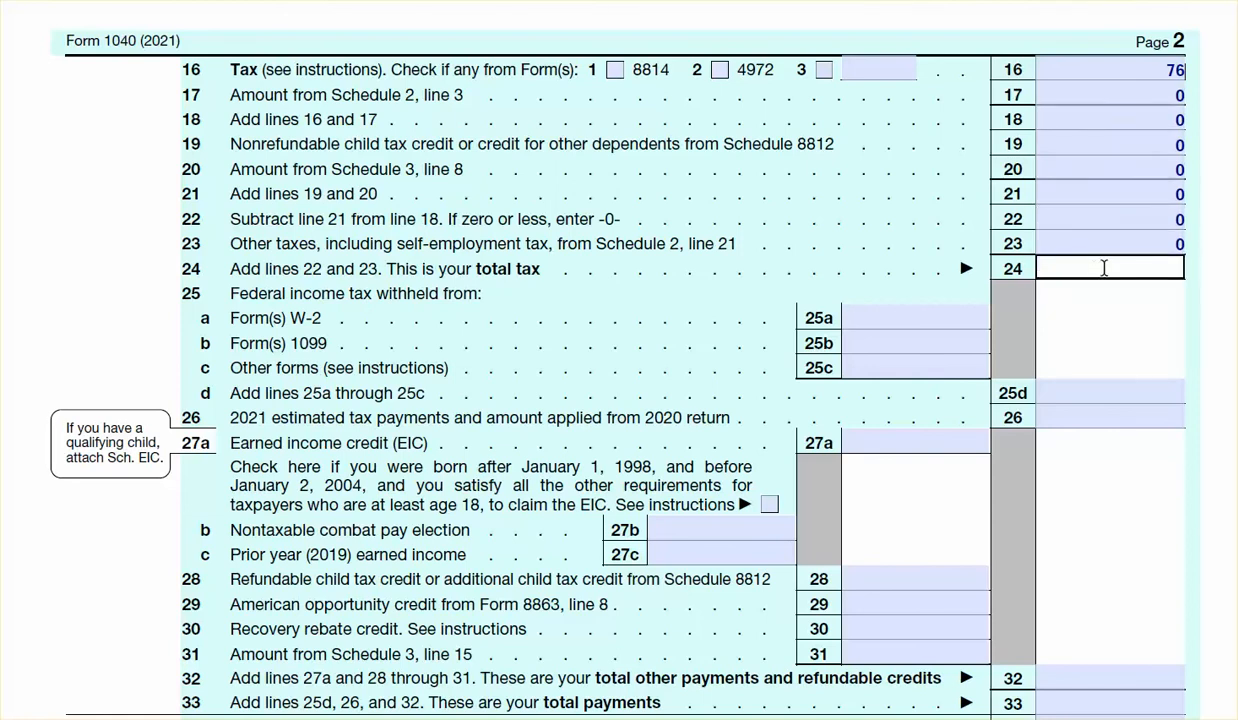
key("Tab")
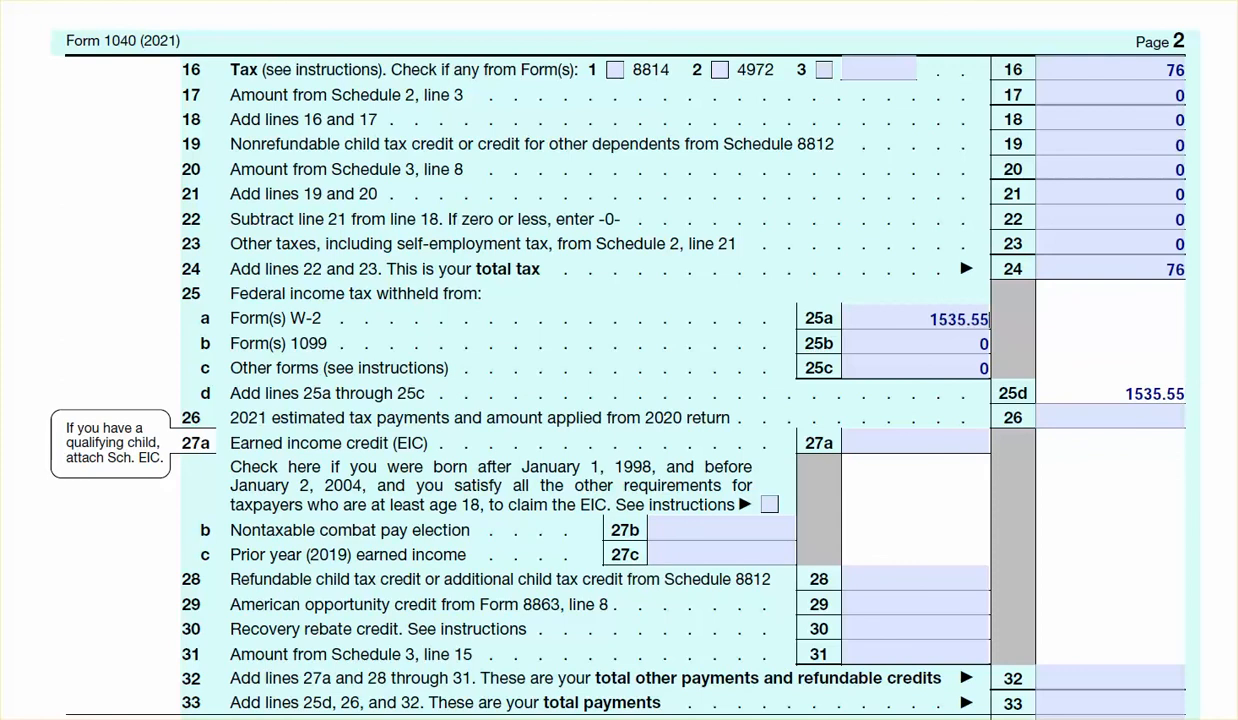
Enter 0 for estimated tax payments on line 26 and 0 on lines 27a through 32
left_click(1110, 418)
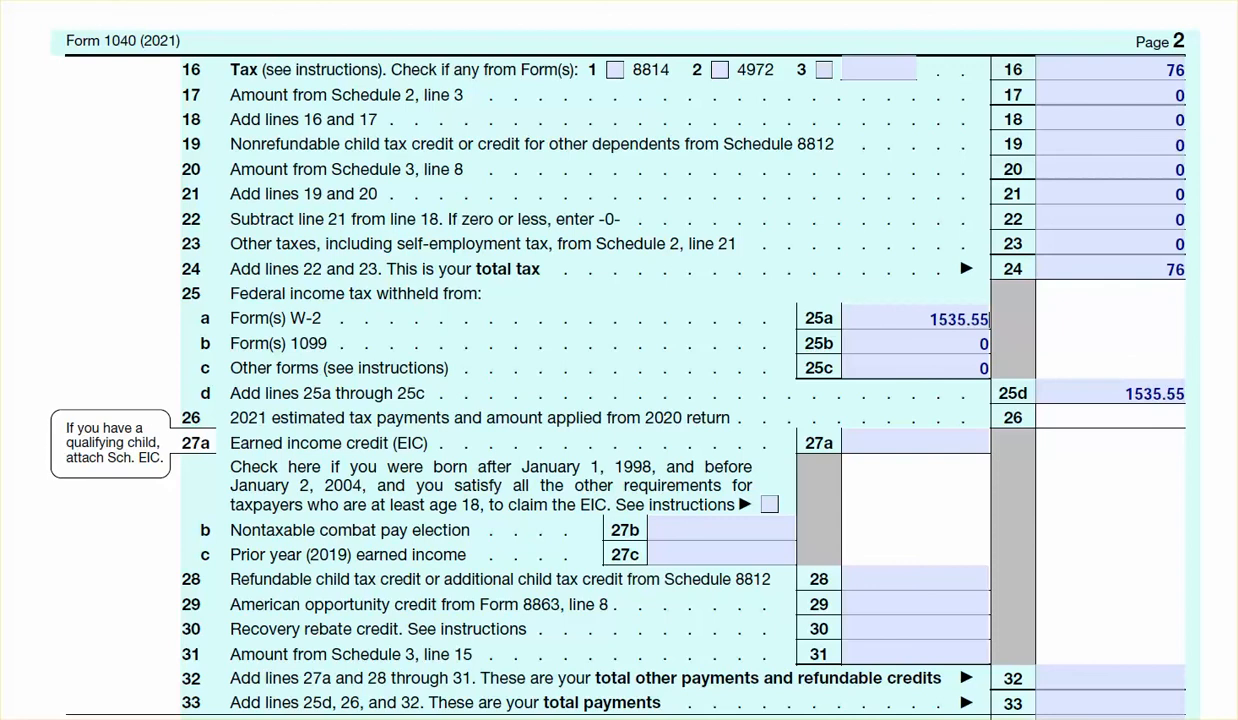
left_click(1090, 418)
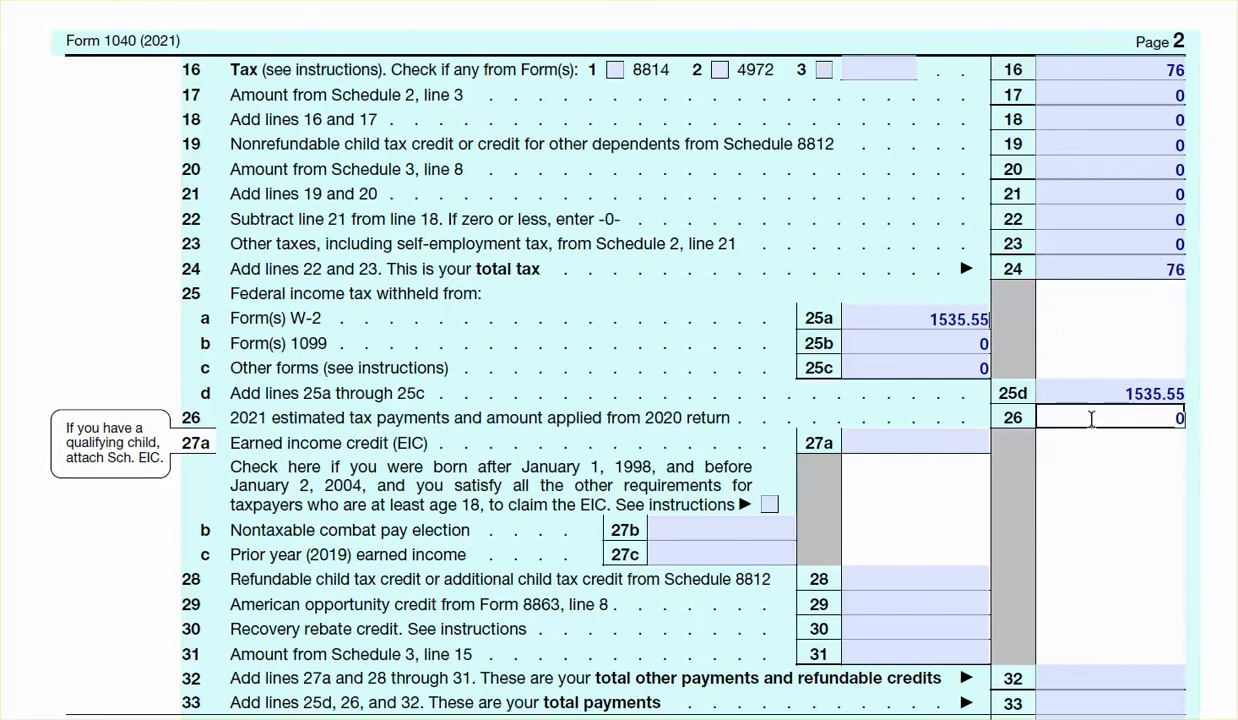
type("0")
left_click(928, 437)
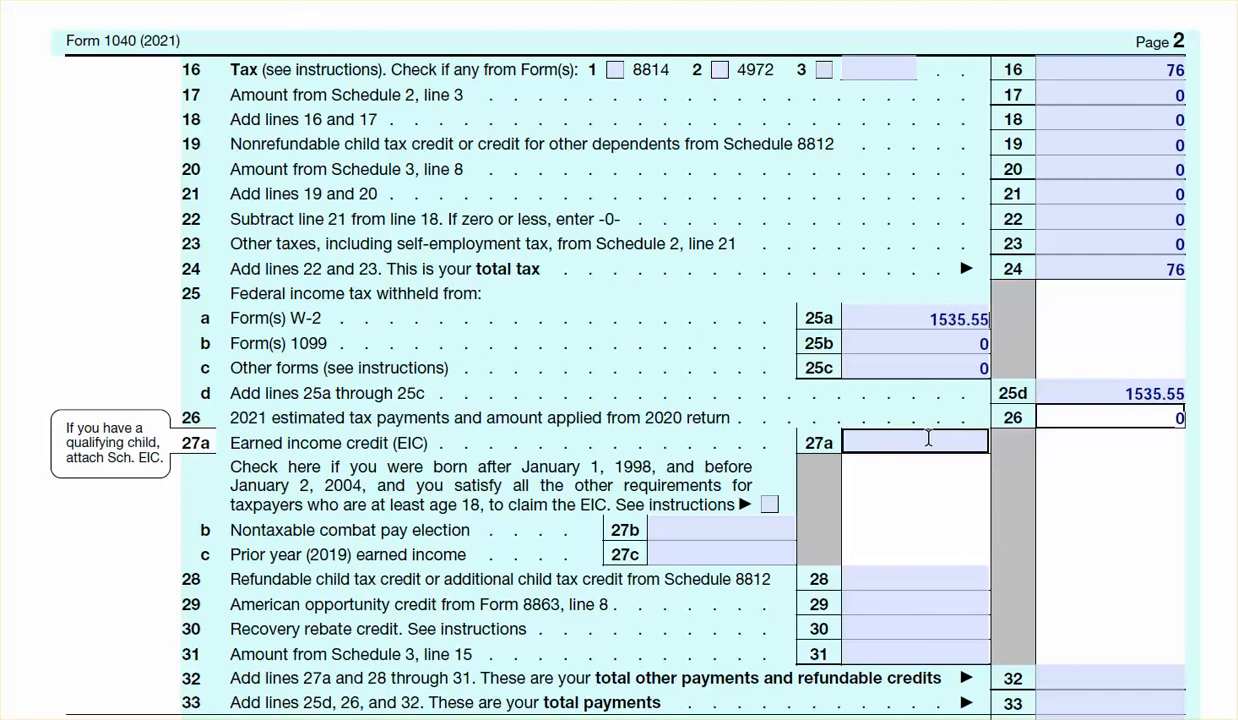
left_click(929, 438)
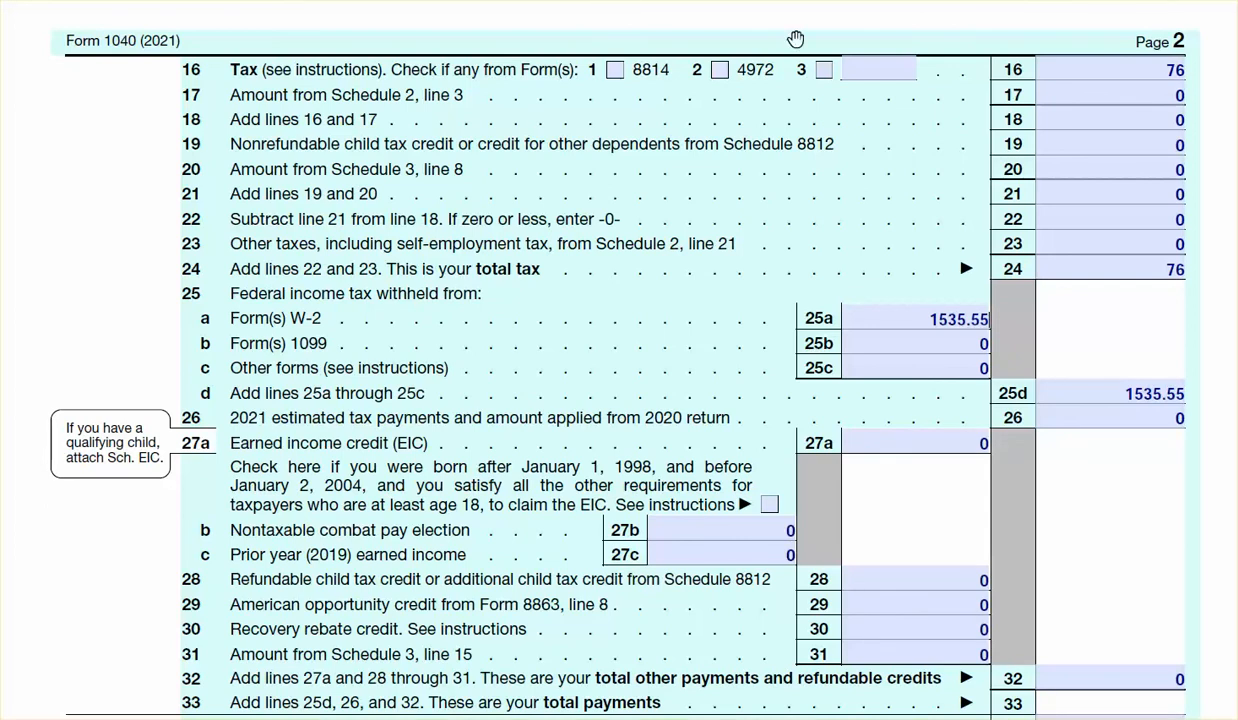
Enter 1535.55 as the total payments on line 33
left_click(1160, 84)
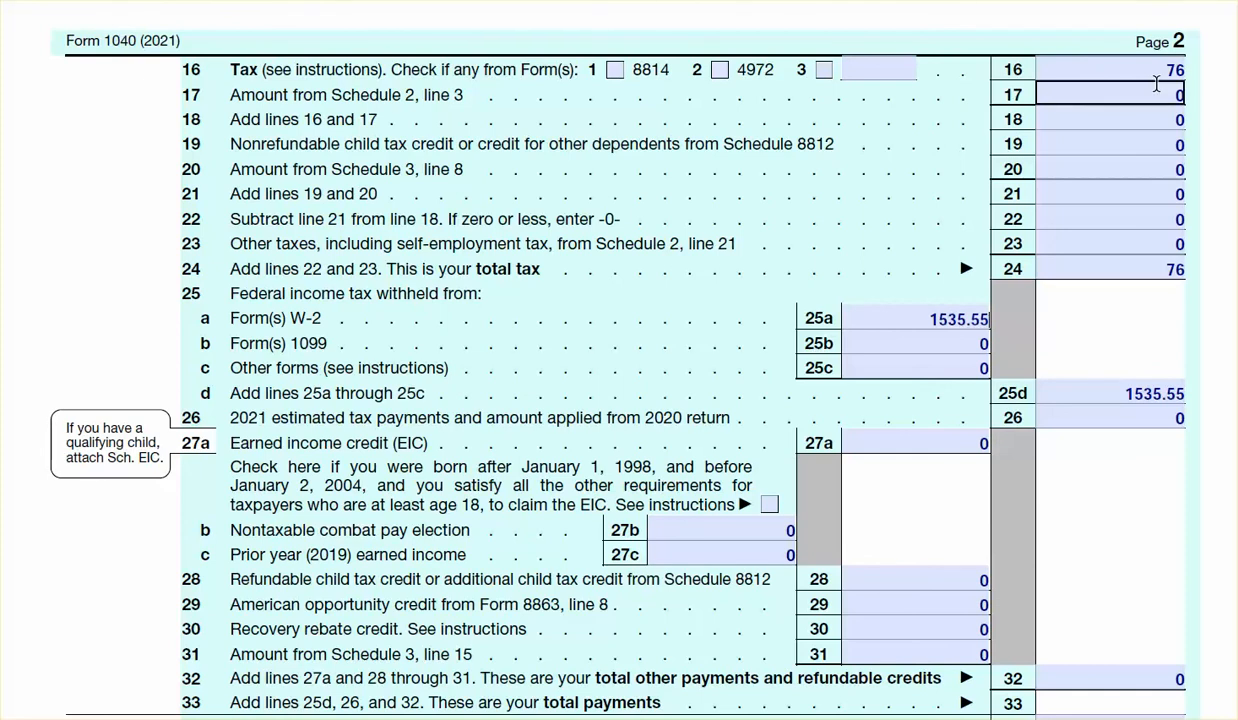
left_click(1106, 393)
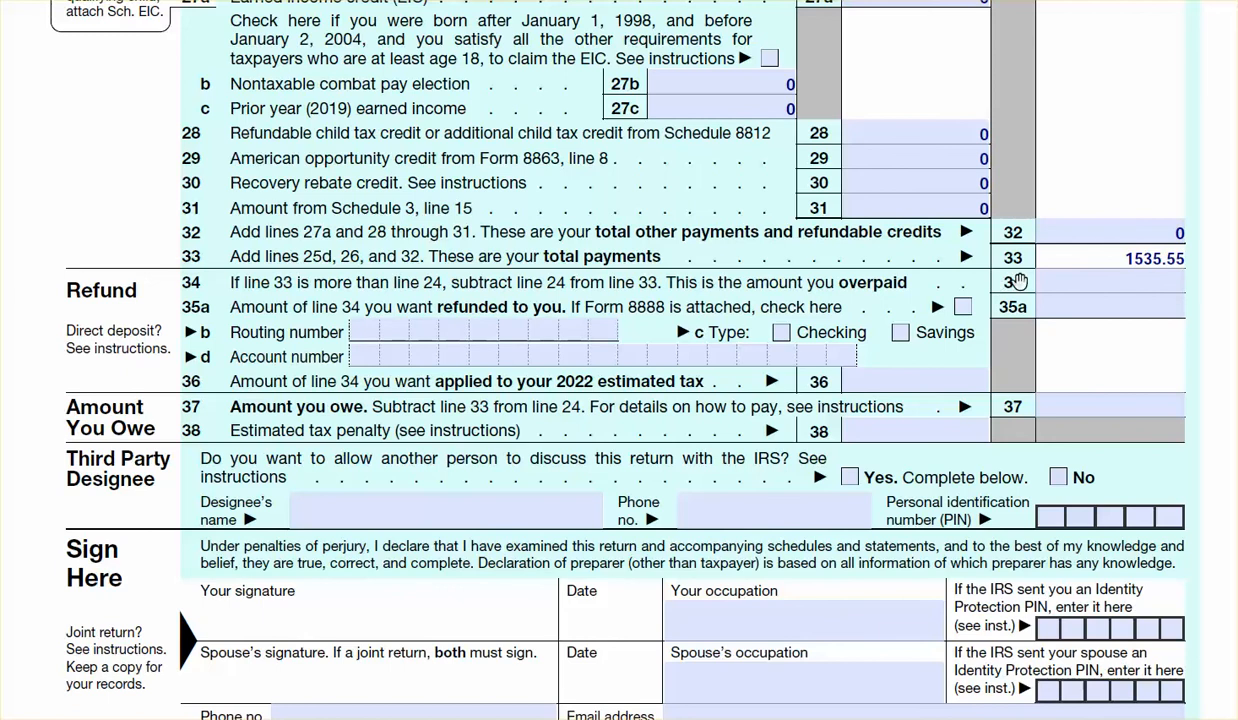
Calculate the overpaid amount in the calculator by subtracting line 24's total tax of 76 from line 33's total payments of 1535.55
left_click(1121, 258)
left_click_drag(1121, 258, 1160, 258)
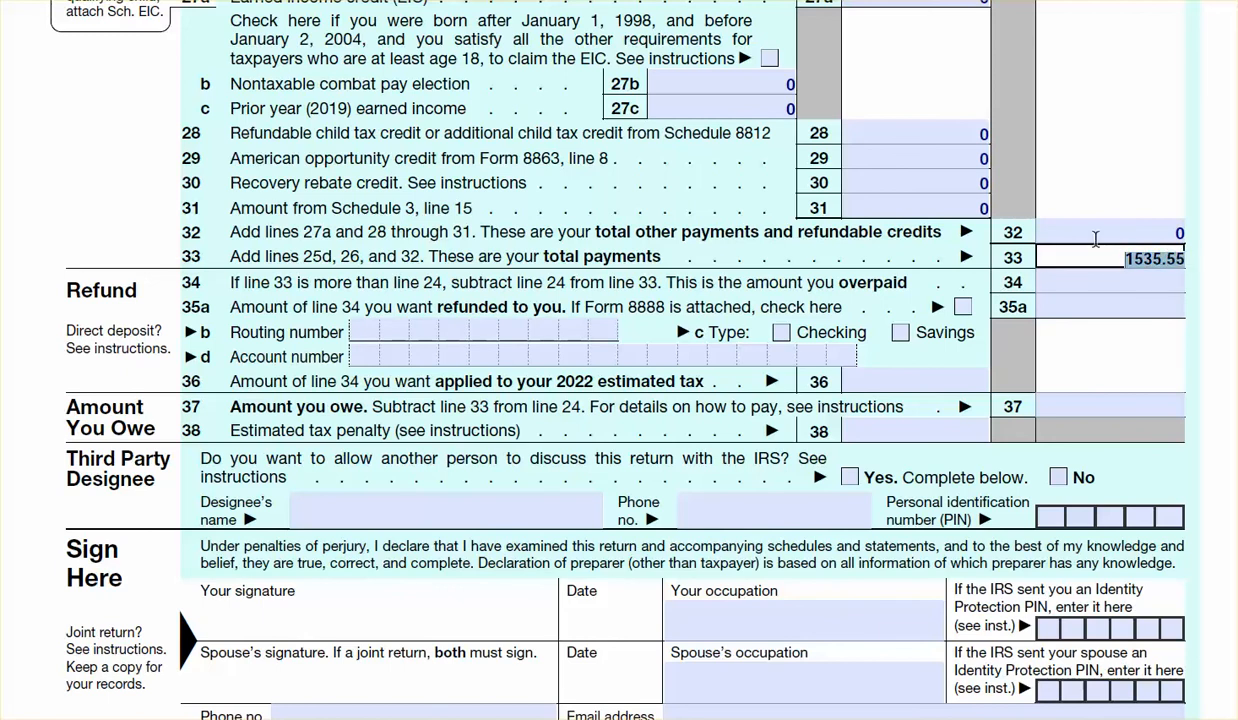
key("alt+Tab")
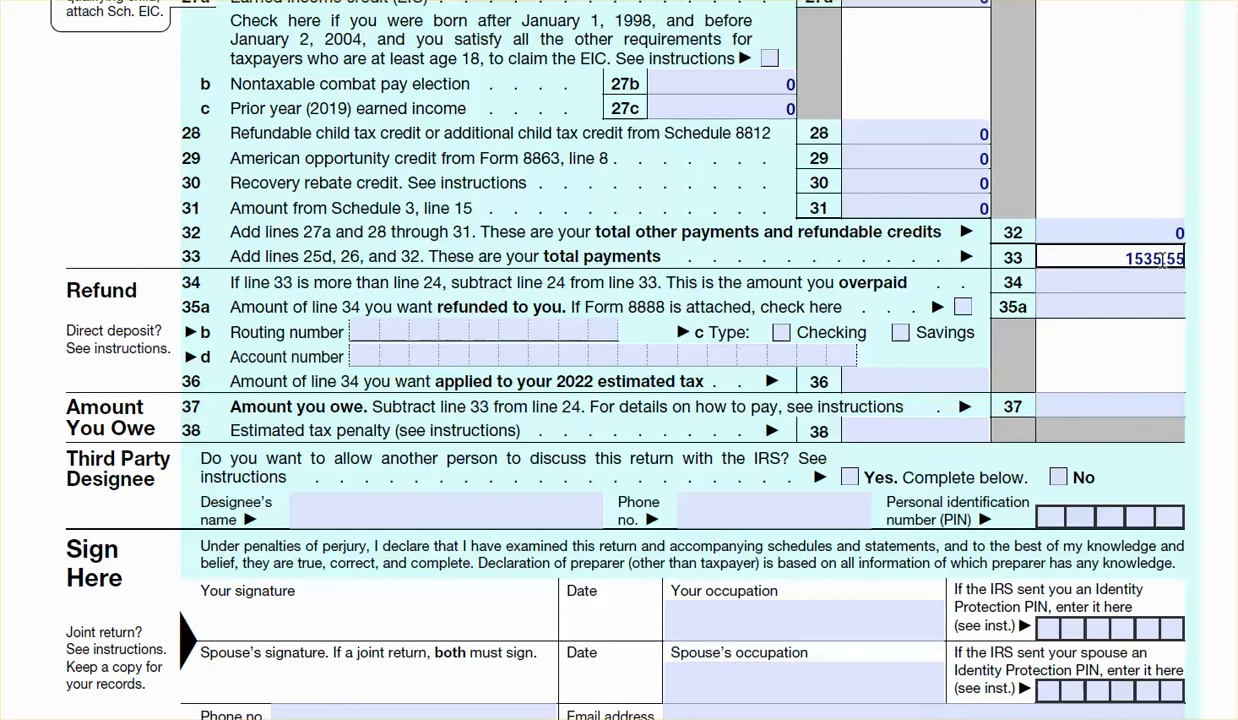
left_click(1125, 258)
key("alt+Tab")
scroll(618, 360, "up", 5)
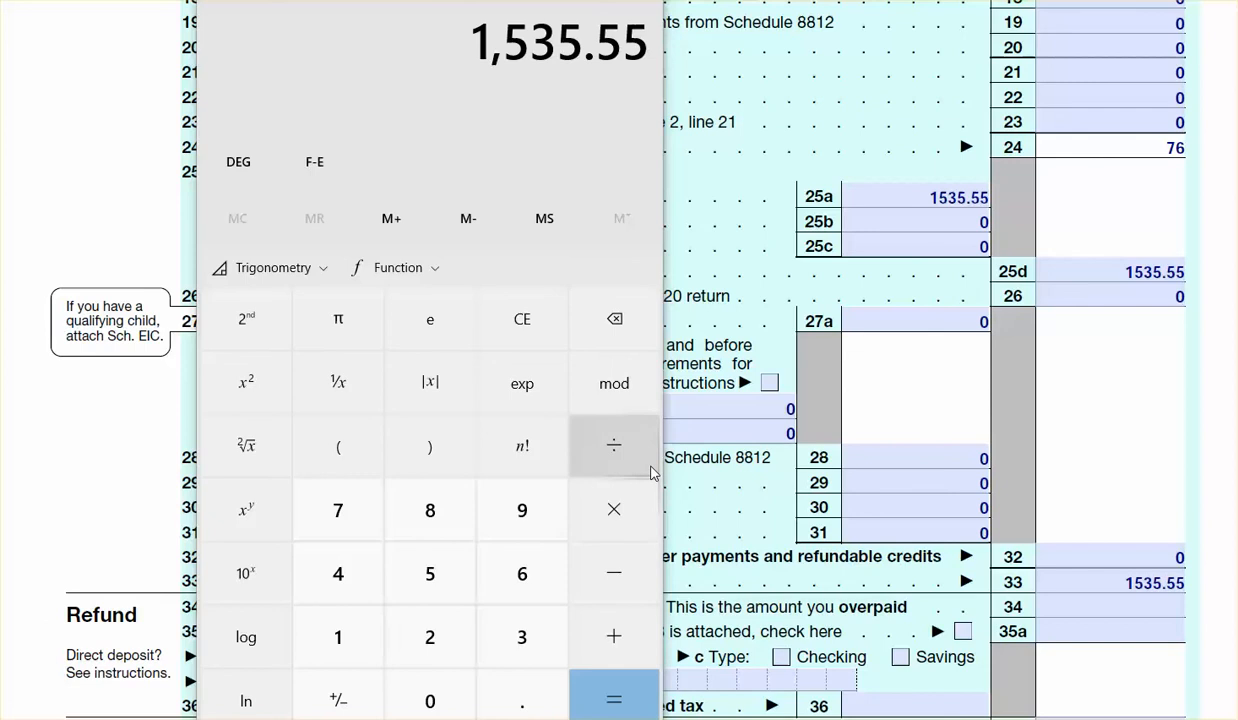
left_click(613, 572)
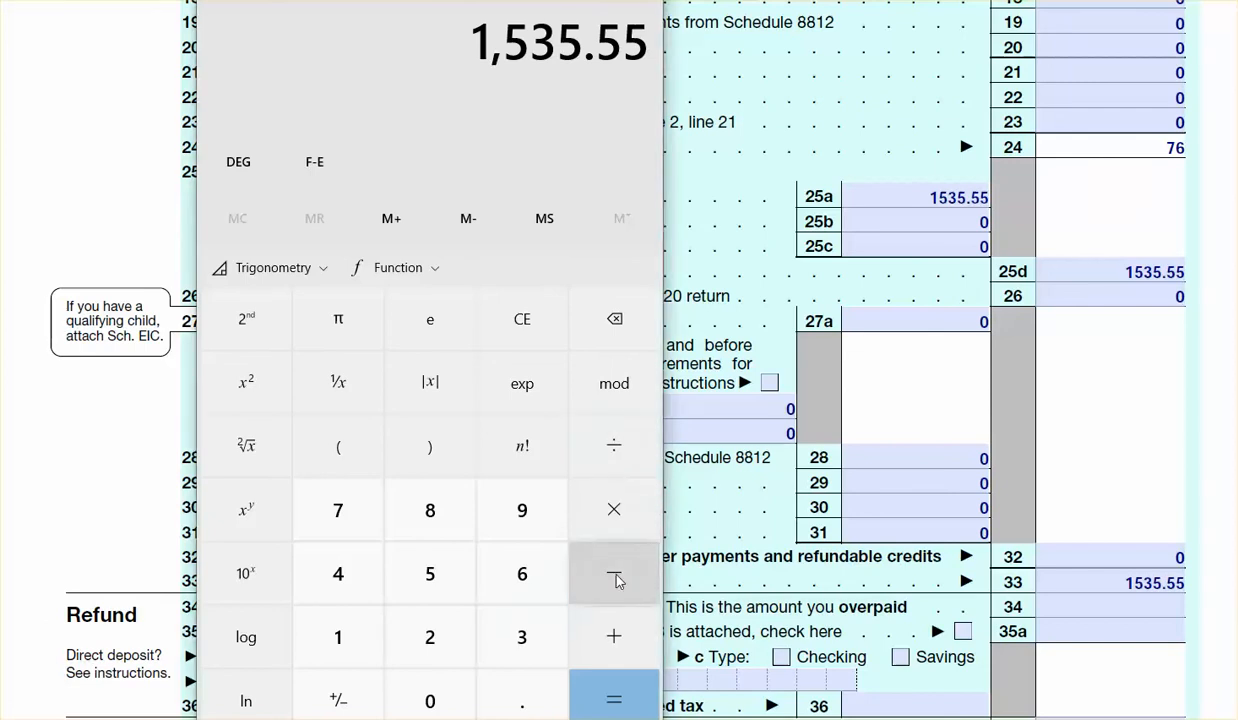
left_click(340, 507)
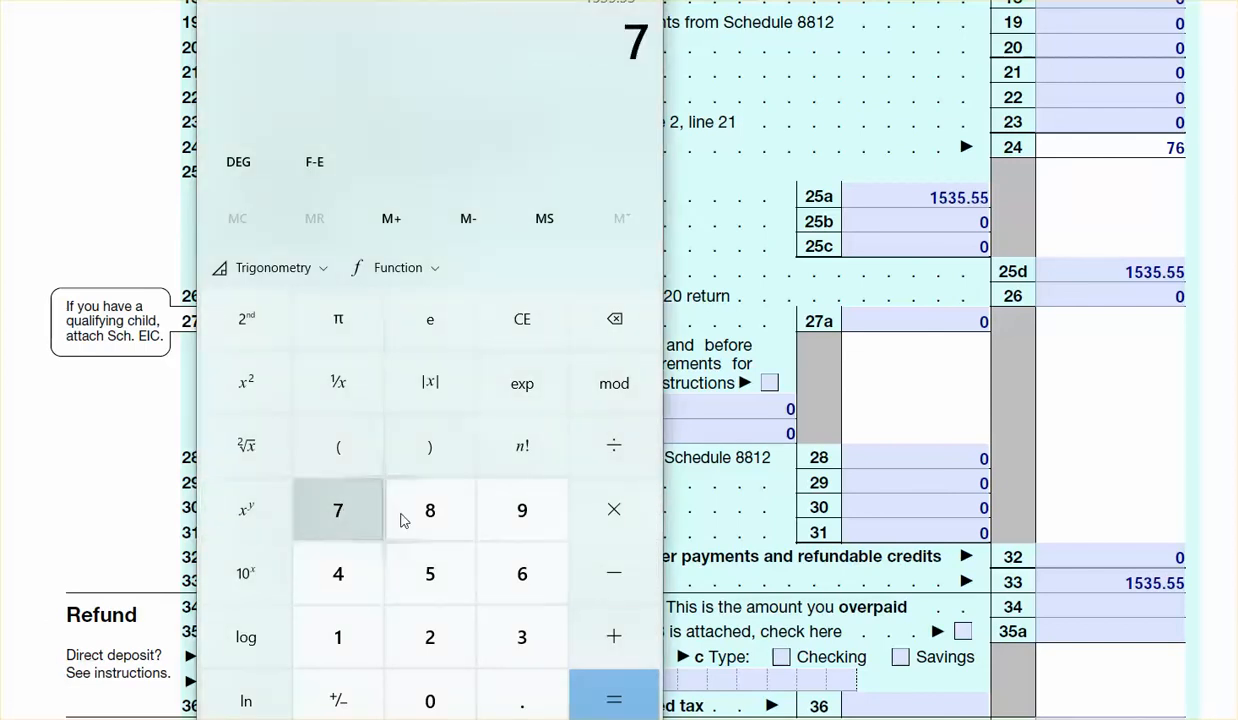
left_click(516, 578)
left_click(617, 694)
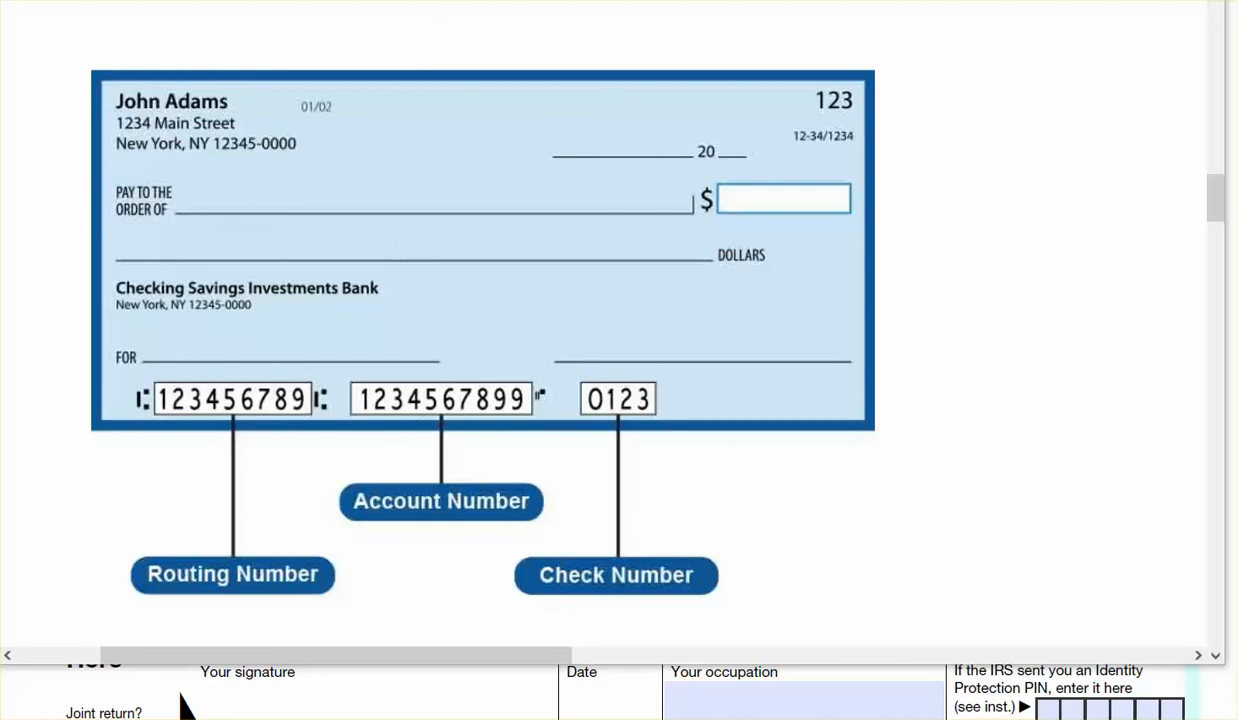
Return to the Form 1040, mark Checking as the direct deposit account type and enter 0 on line 36
key("alt+Tab")
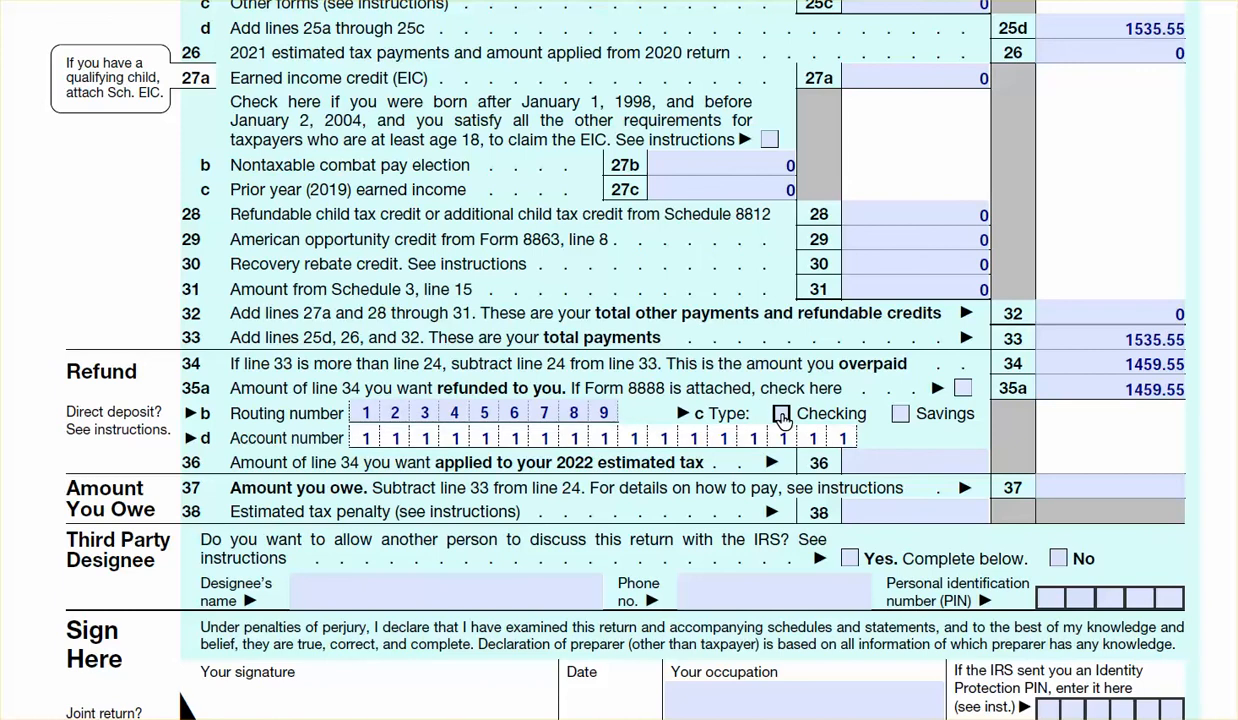
left_click(781, 415)
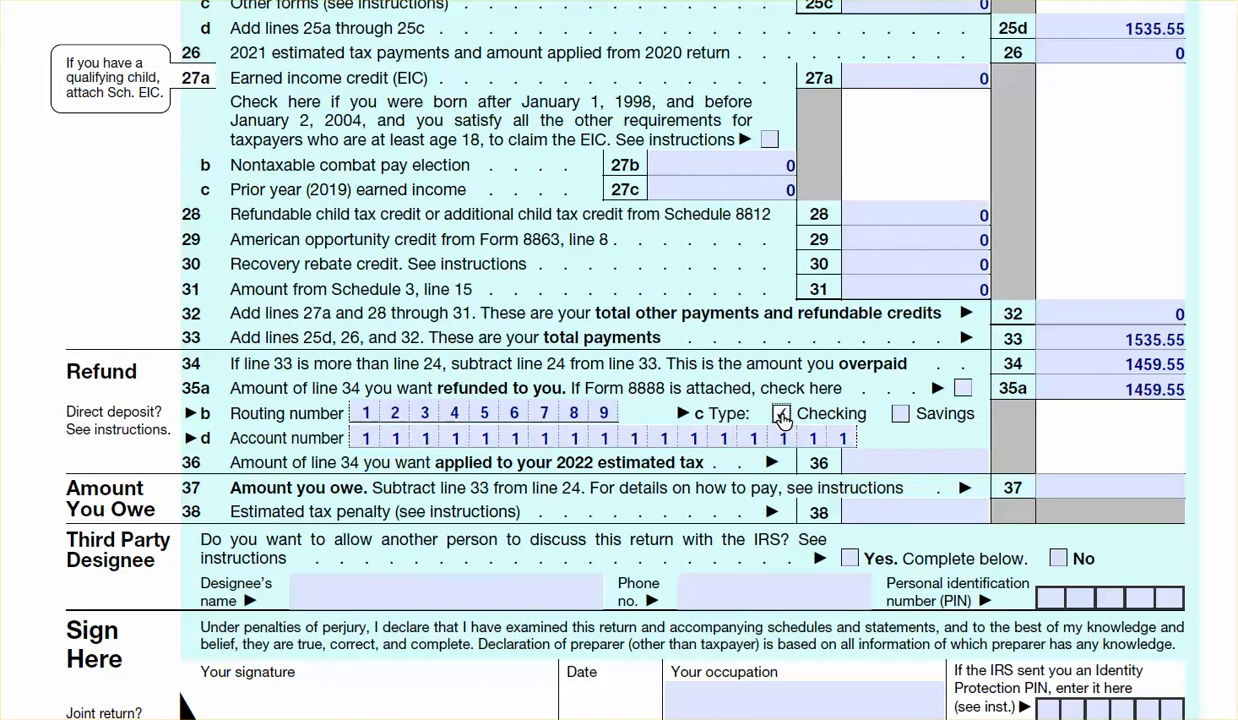
key("Tab")
type("0")
key("Tab")
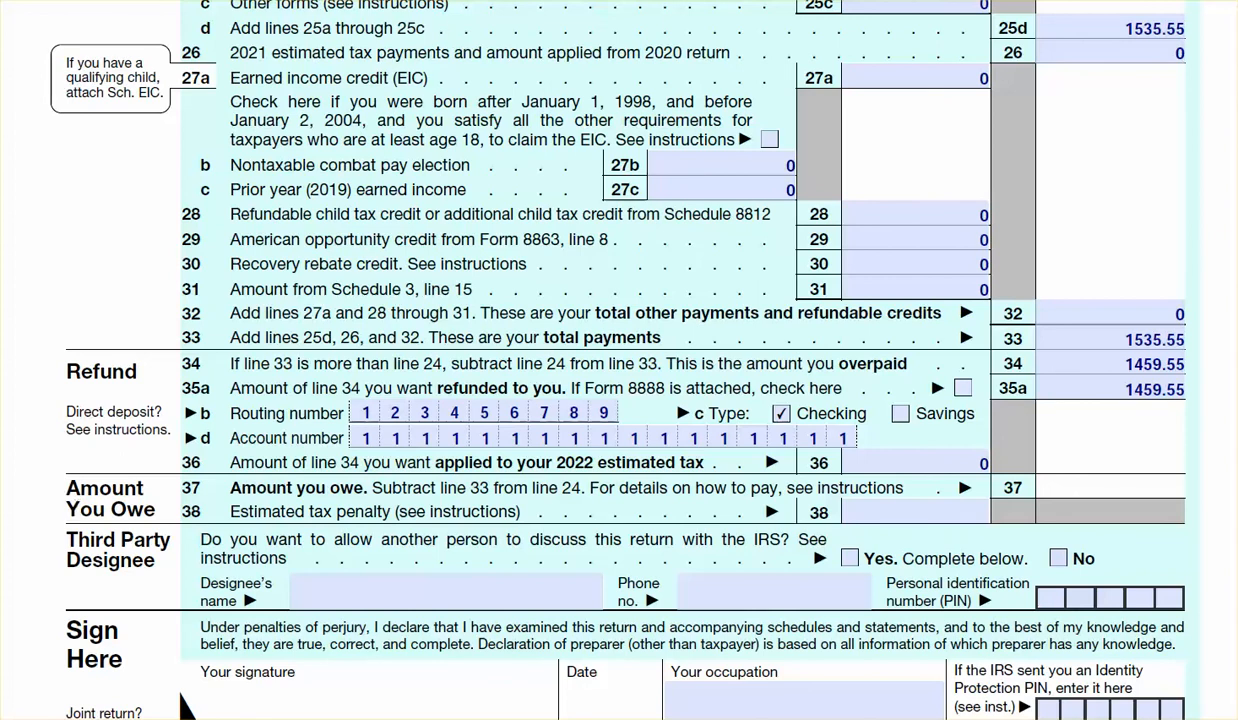
Enter 0 for the amount owed on line 37 and the penalty on line 38, and answer No for the third party designee
scroll(184, 705, "up", 2)
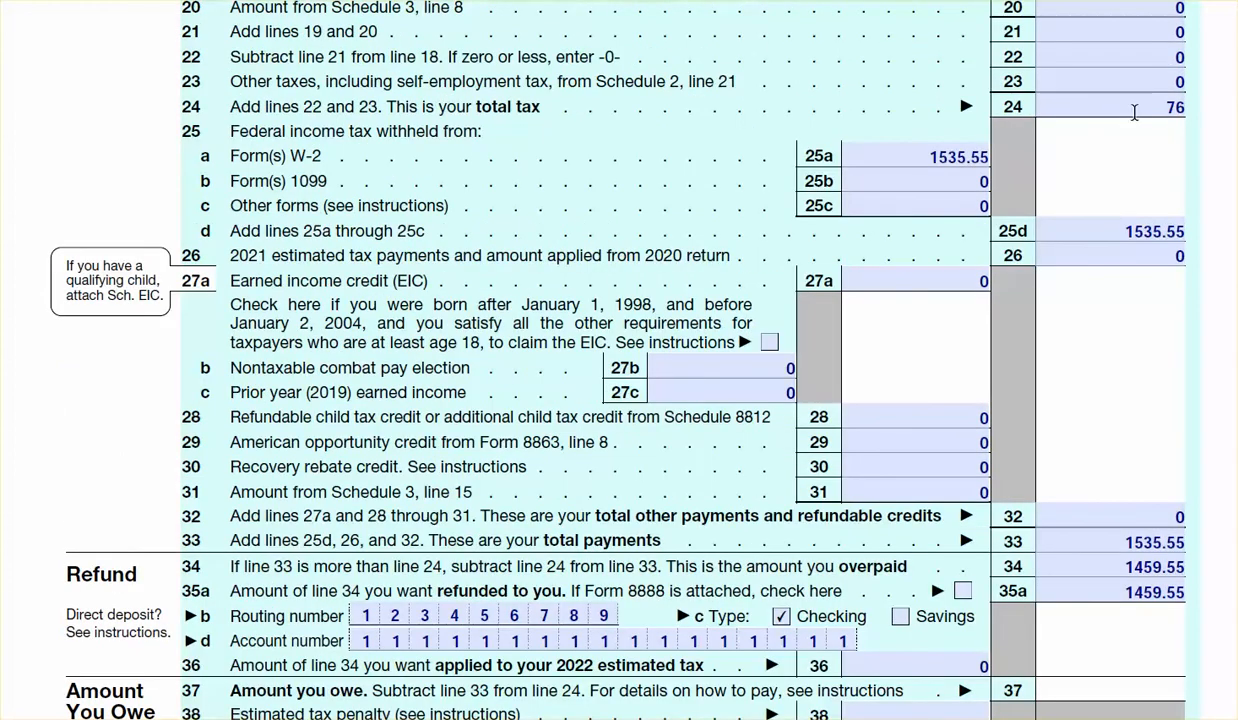
left_click(1128, 105)
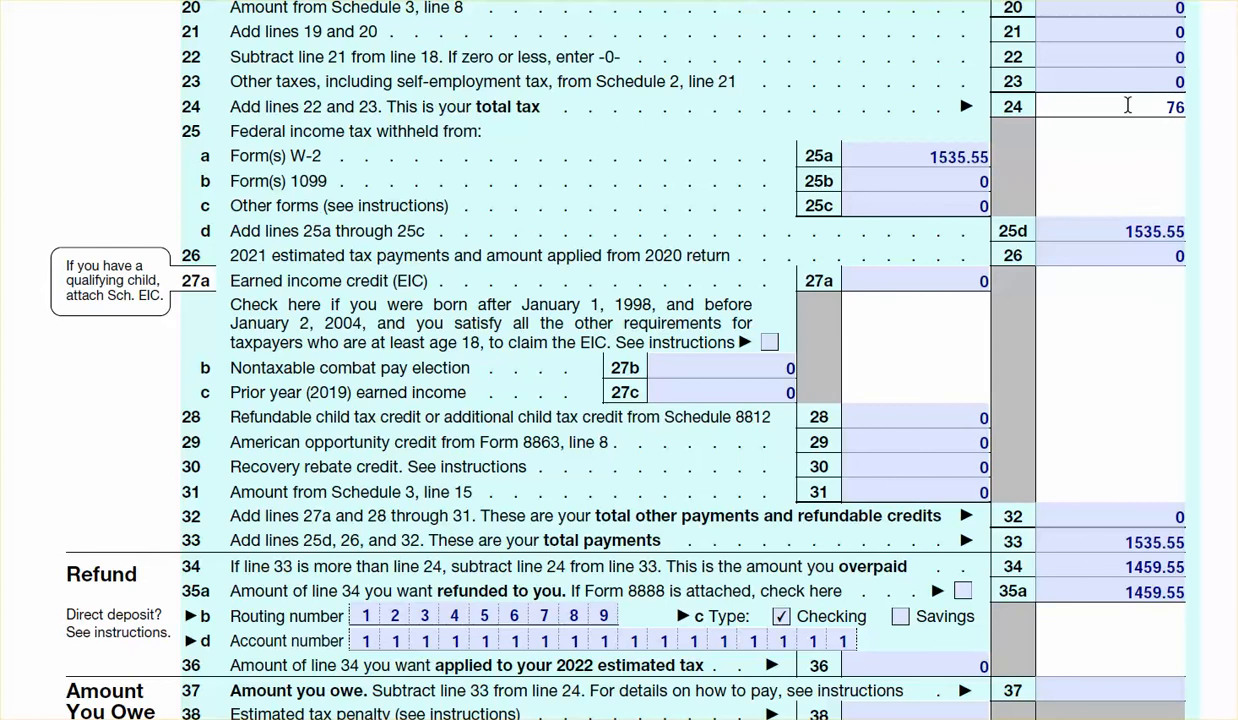
left_click(1087, 542)
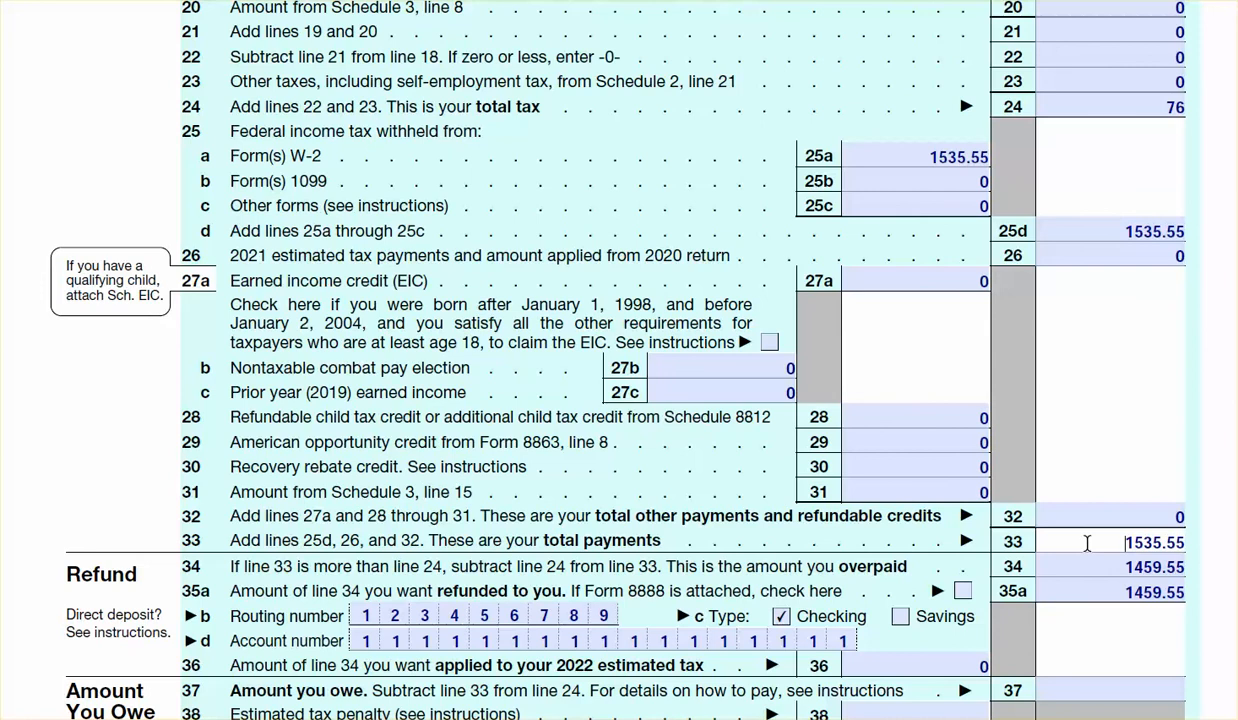
scroll(526, 378, "down", 3)
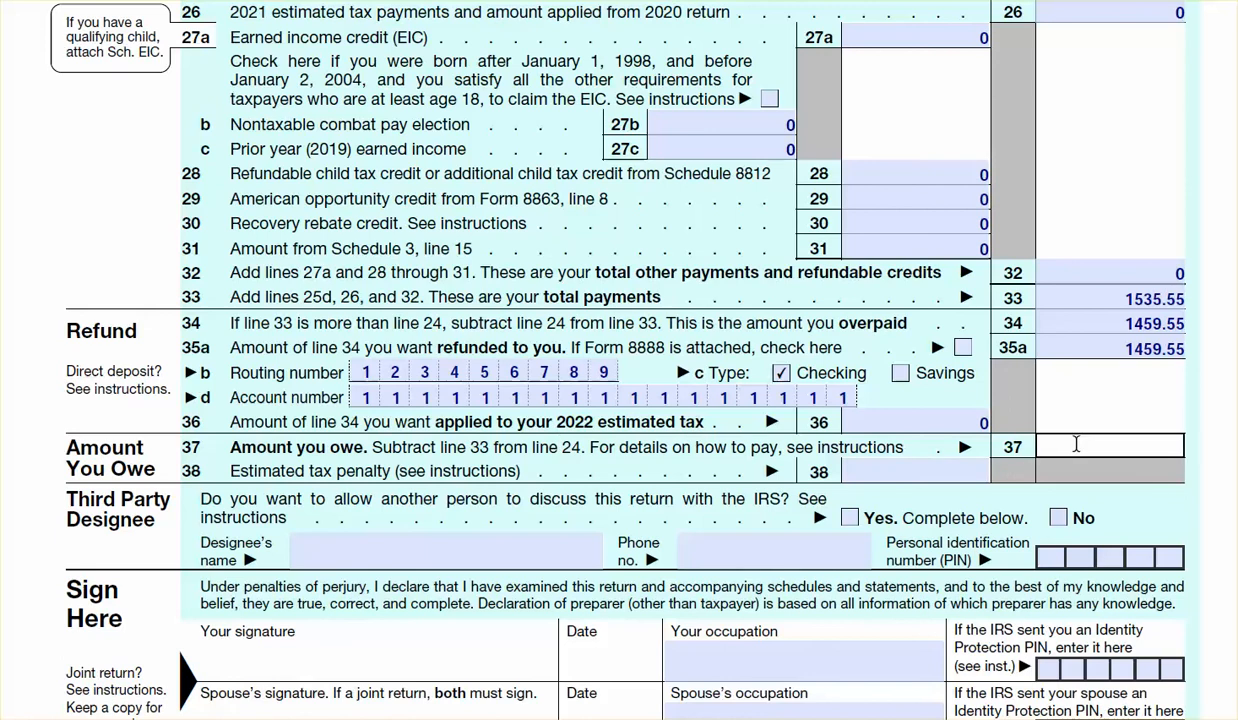
type("0")
scroll(452, 85, "down", 3)
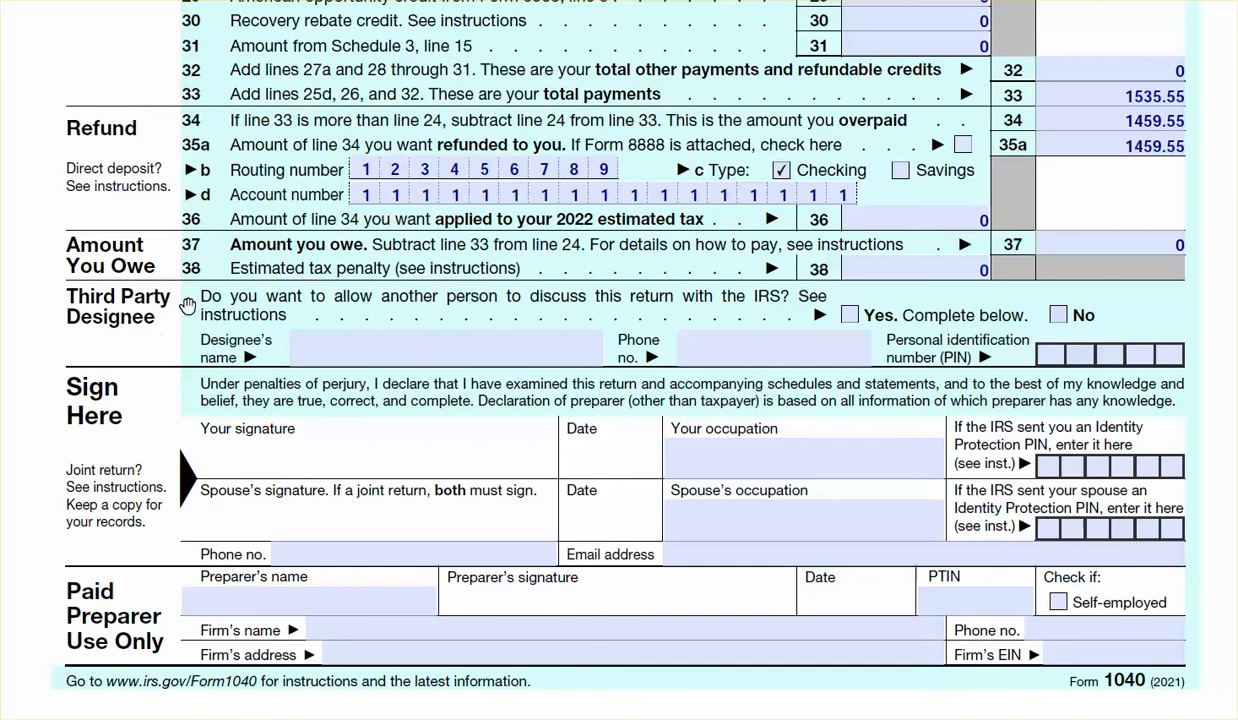
left_click(1060, 316)
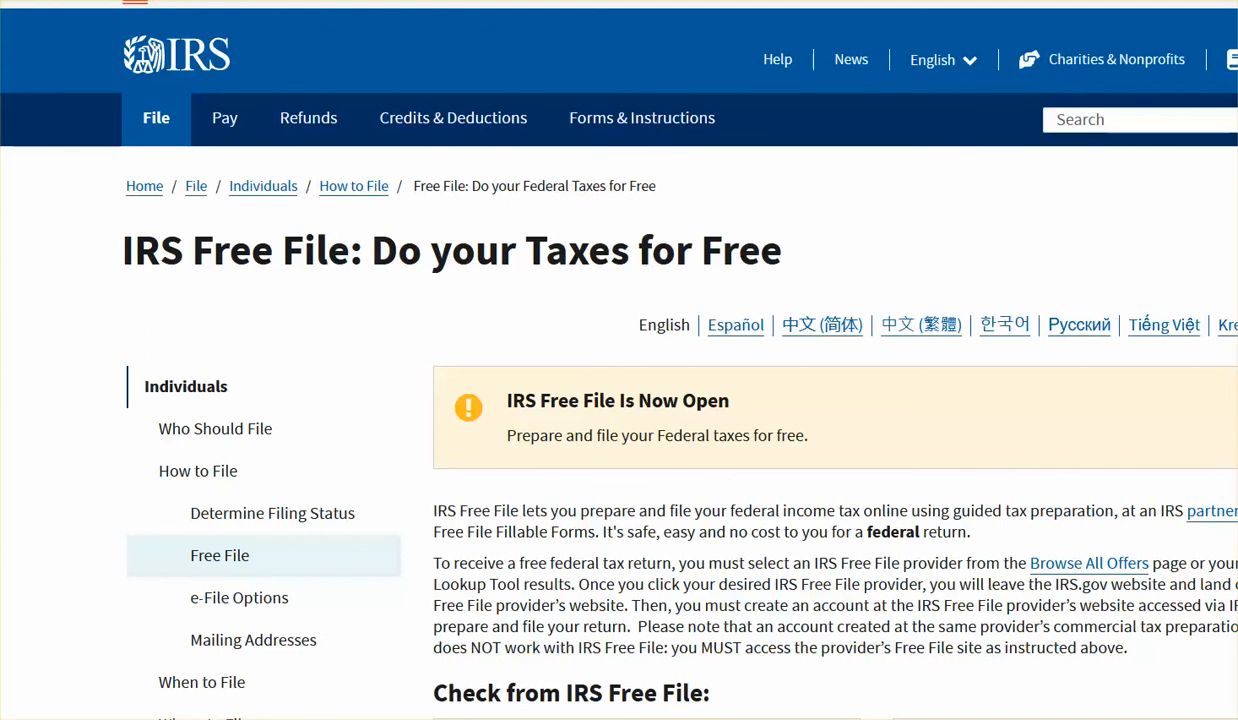
On the IRS website, look up the Minnesota mailing addresses for filing a paper Form 1040
scroll(422, 14, "down", 4)
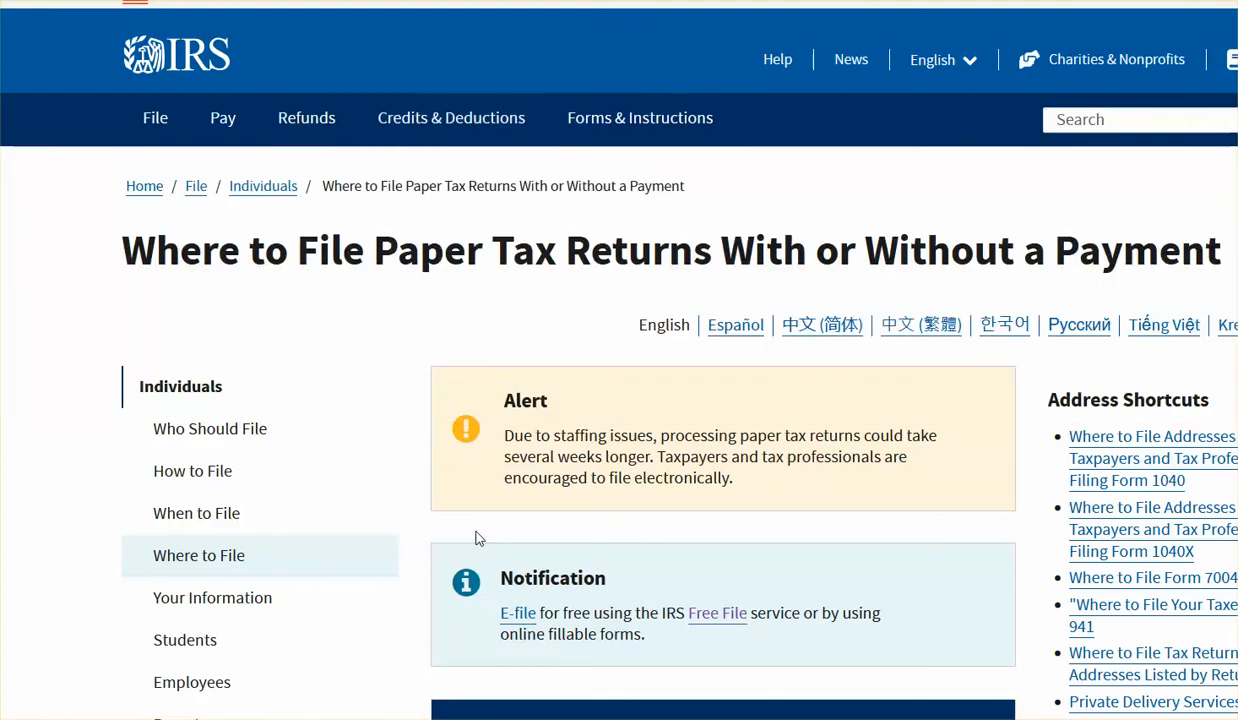
scroll(420, 293, "down", 10)
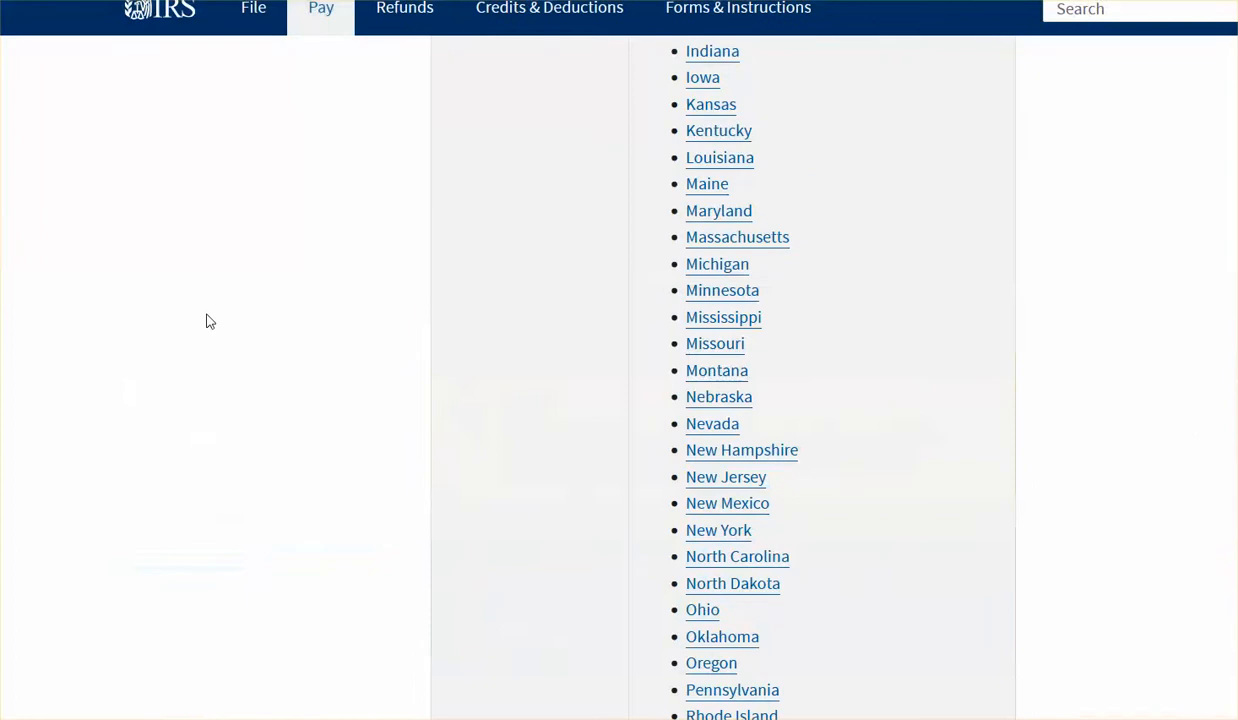
left_click(707, 293)
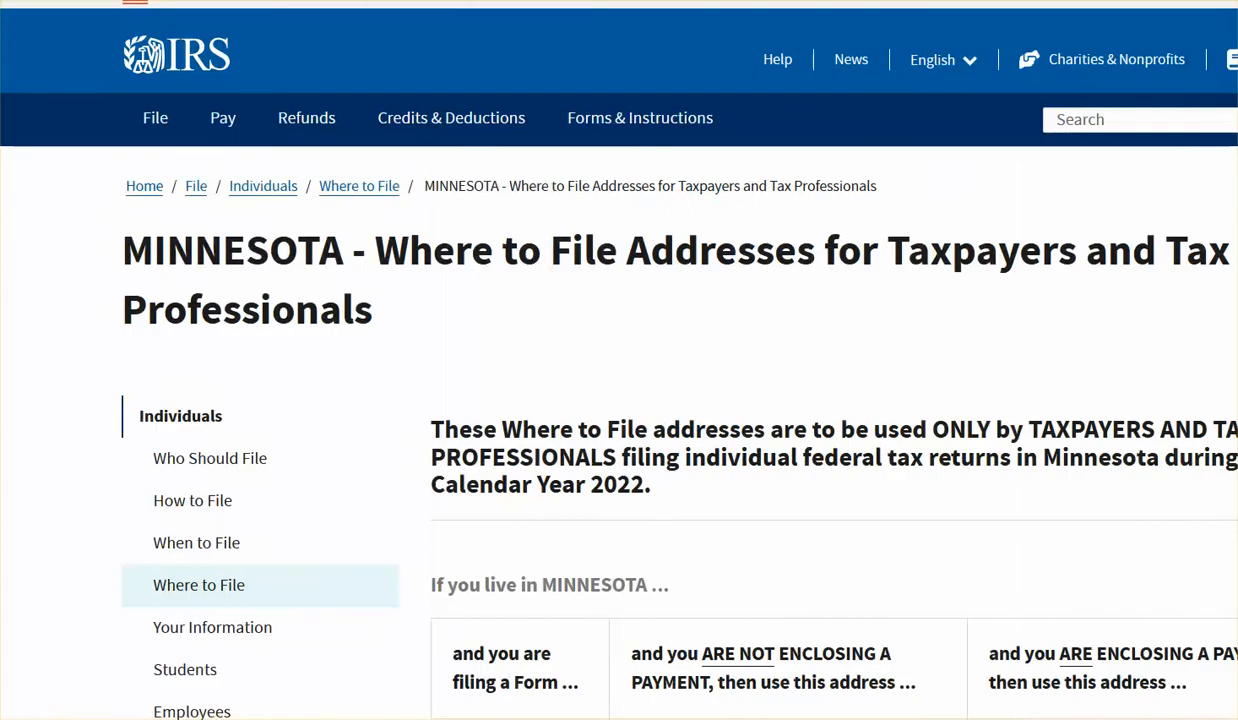
scroll(707, 293, "down", 3)
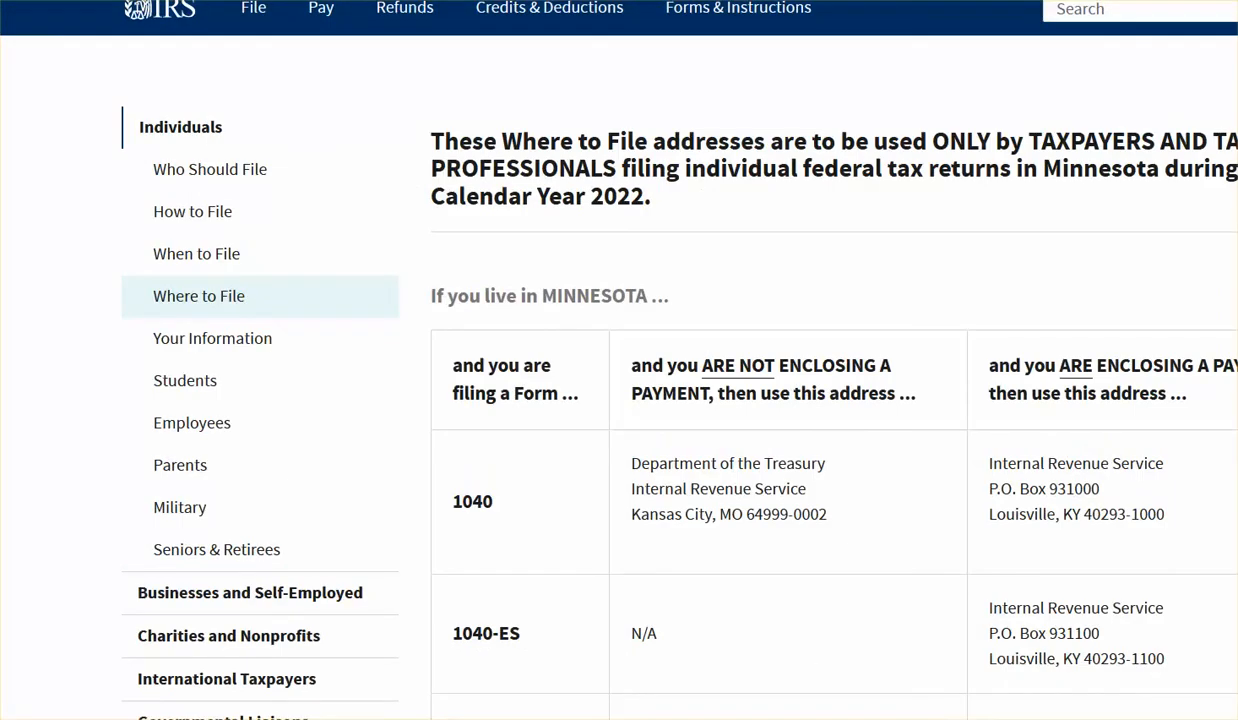